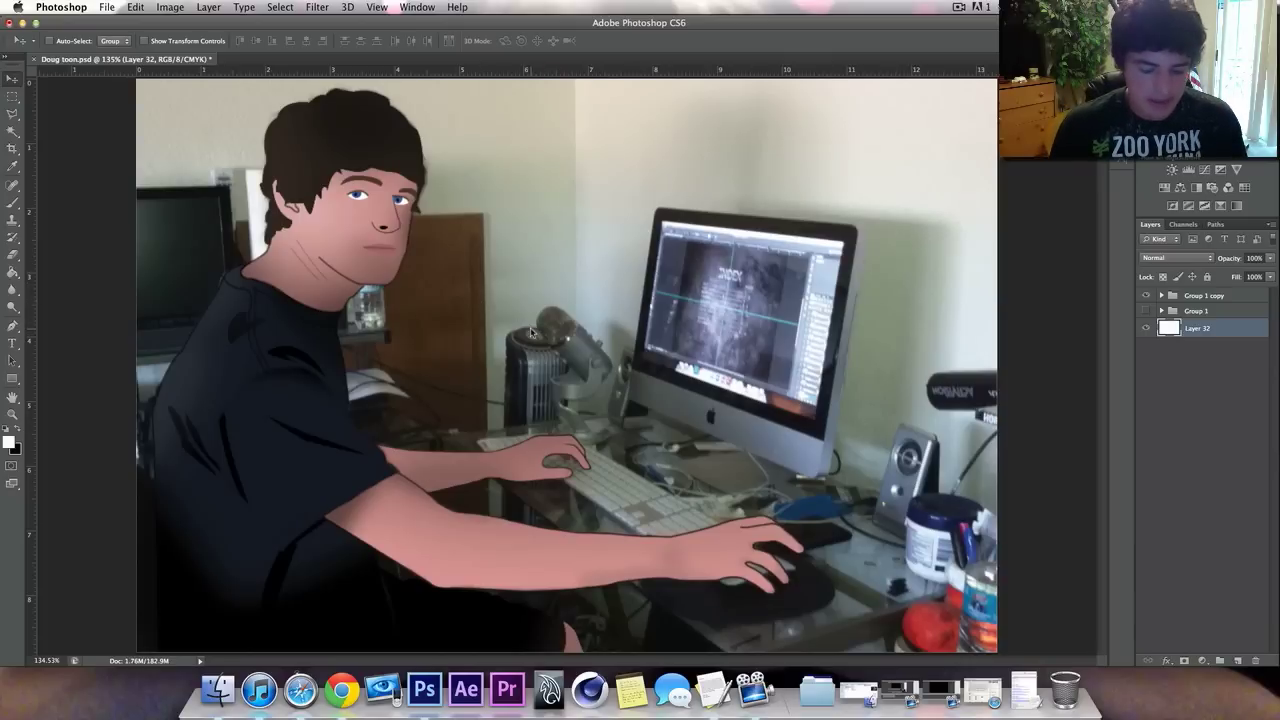
# Step: Zoom in to inspect the picture closely, then fit the whole image back on screen
pyautogui.scroll(6, 530, 331)
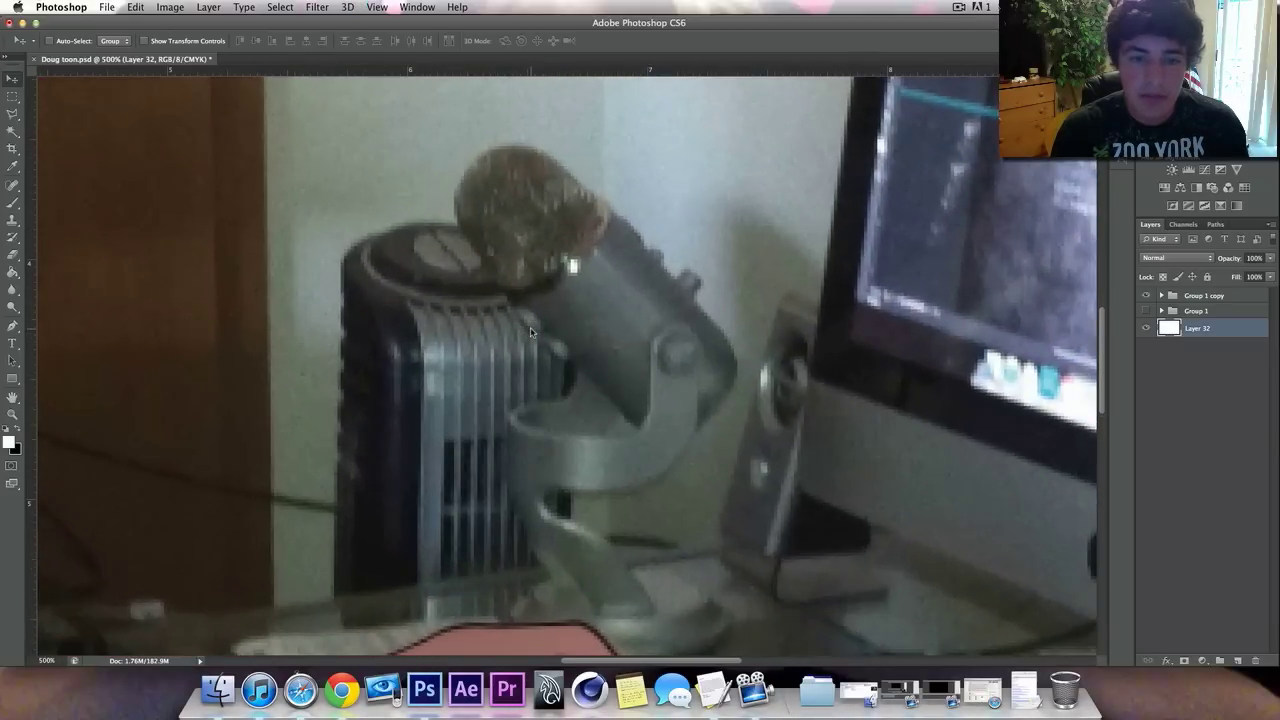
pyautogui.press('super+alt+0')
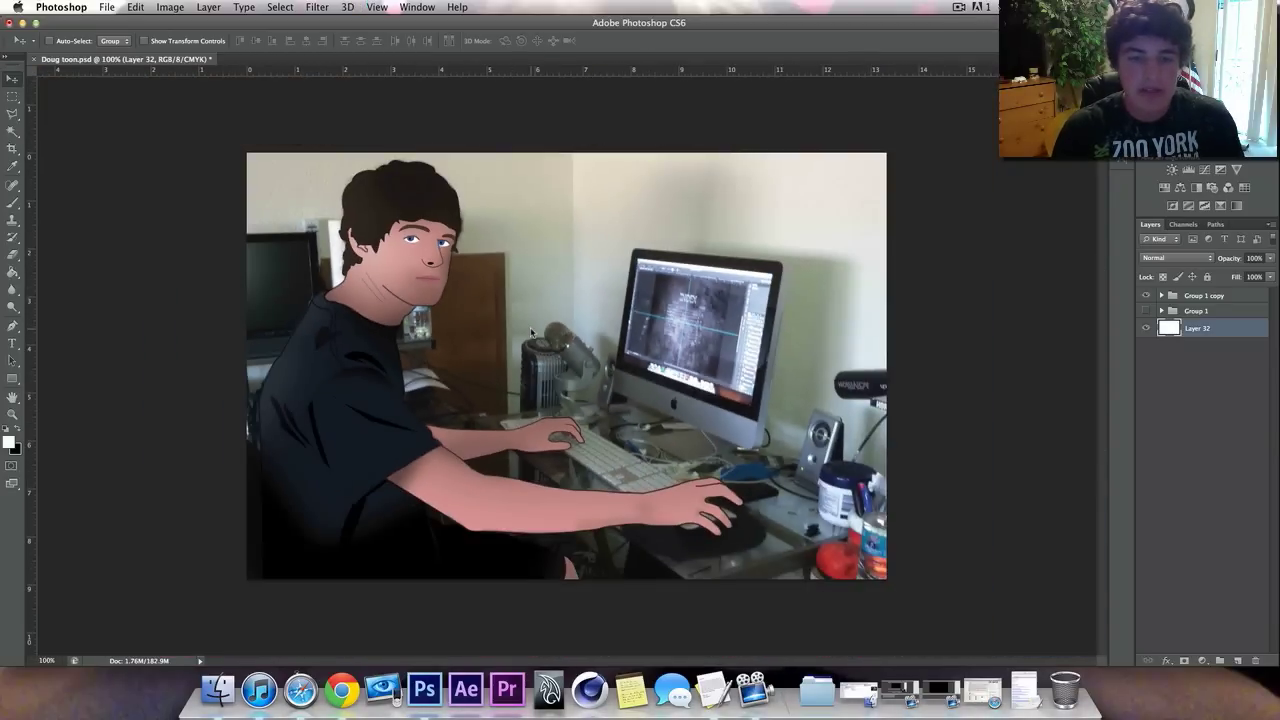
pyautogui.press('super+equal')
pyautogui.press('super+equal')
pyautogui.press('super+equal')
pyautogui.press('super+equal')
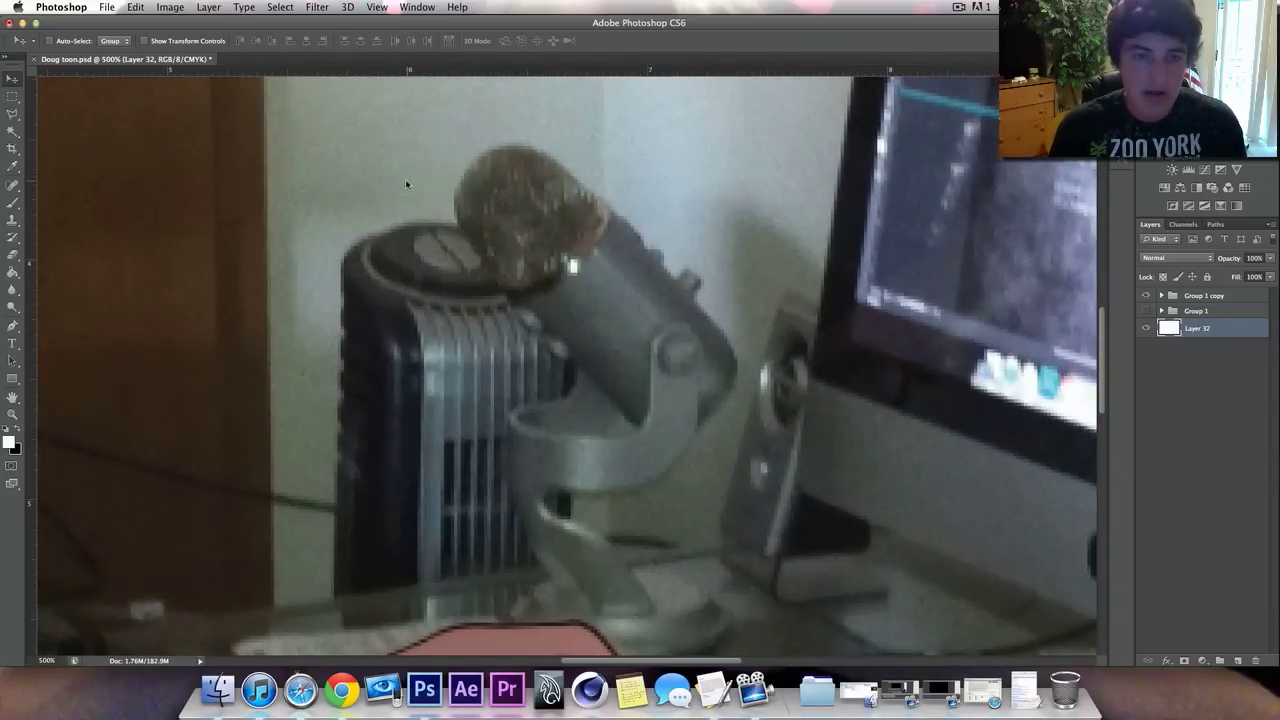
pyautogui.hscroll(-15, 391, 212)
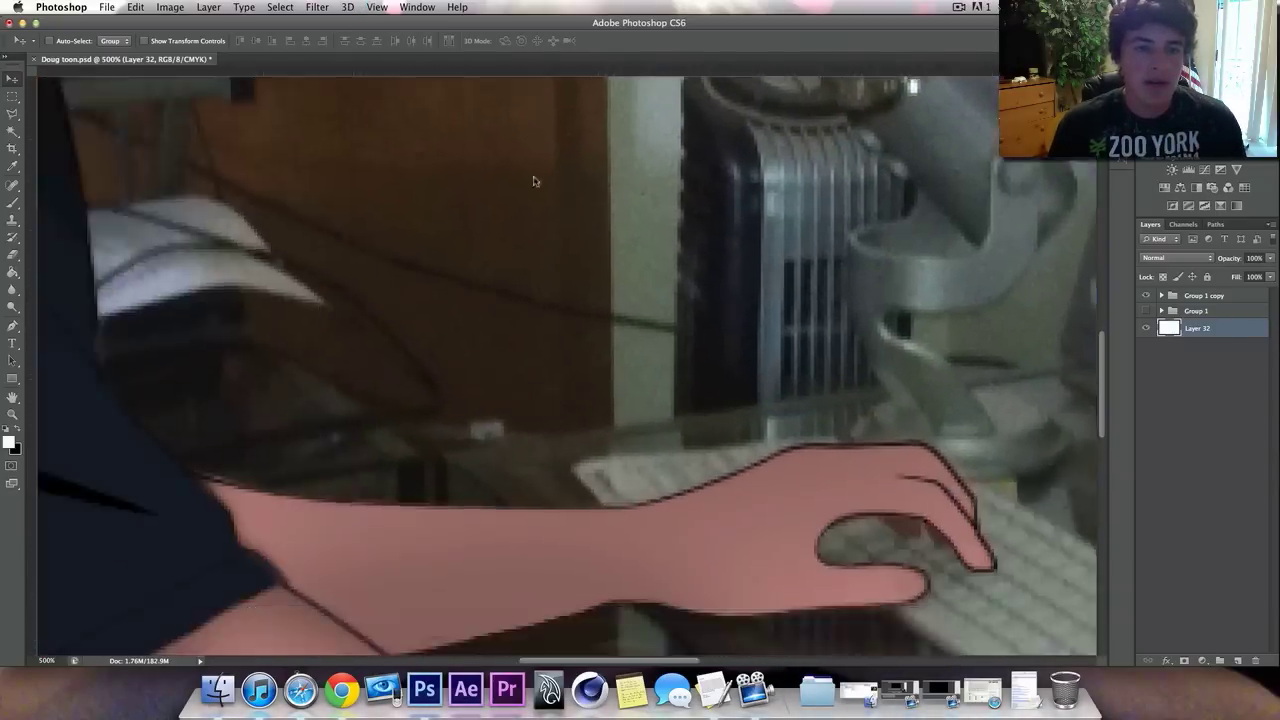
pyautogui.scroll(5, 568, 396)
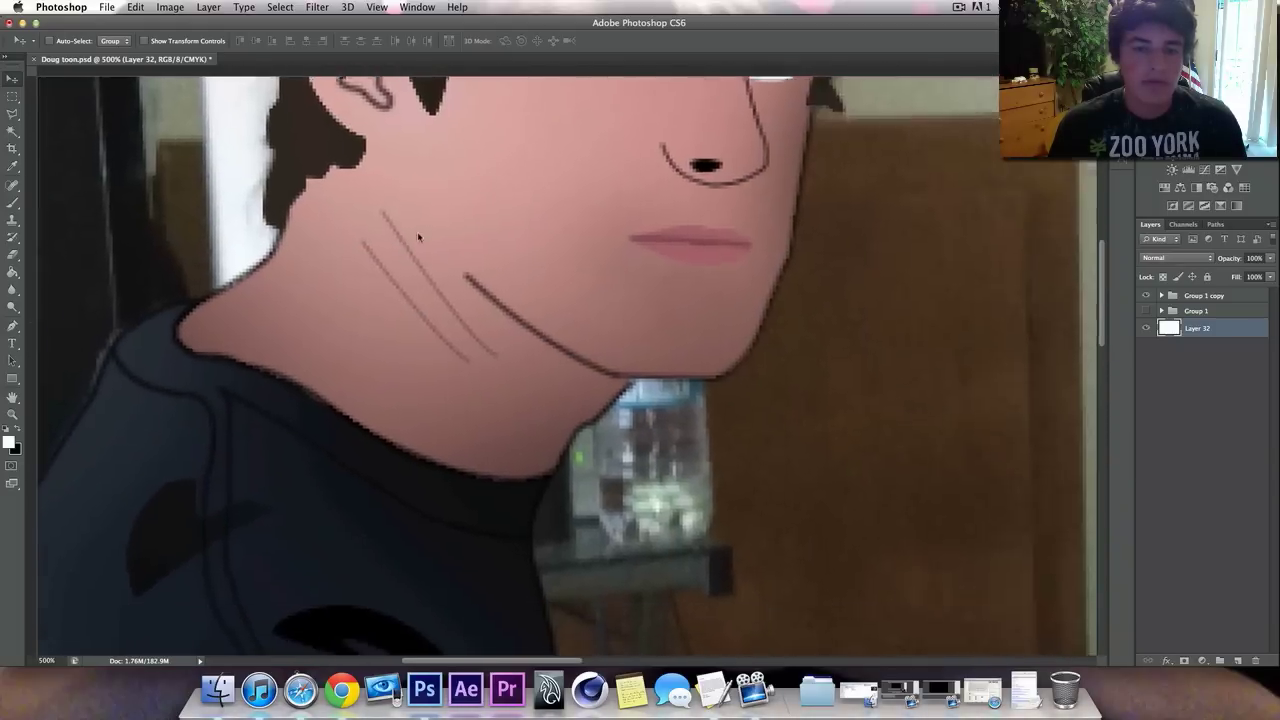
pyautogui.hscroll(10, 568, 396)
pyautogui.scroll(-10, 575, 360)
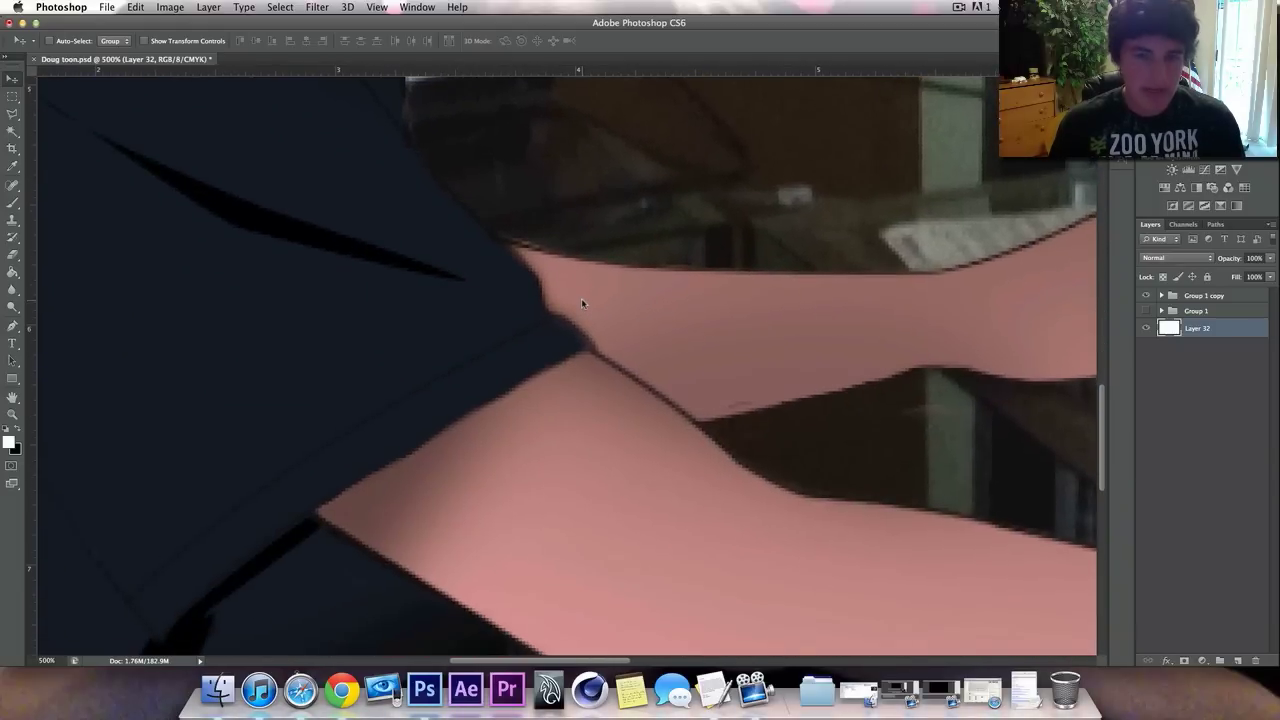
pyautogui.scroll(8, 577, 398)
pyautogui.hscroll(-5, 509, 301)
pyautogui.scroll(5, 509, 301)
pyautogui.hscroll(8, 509, 301)
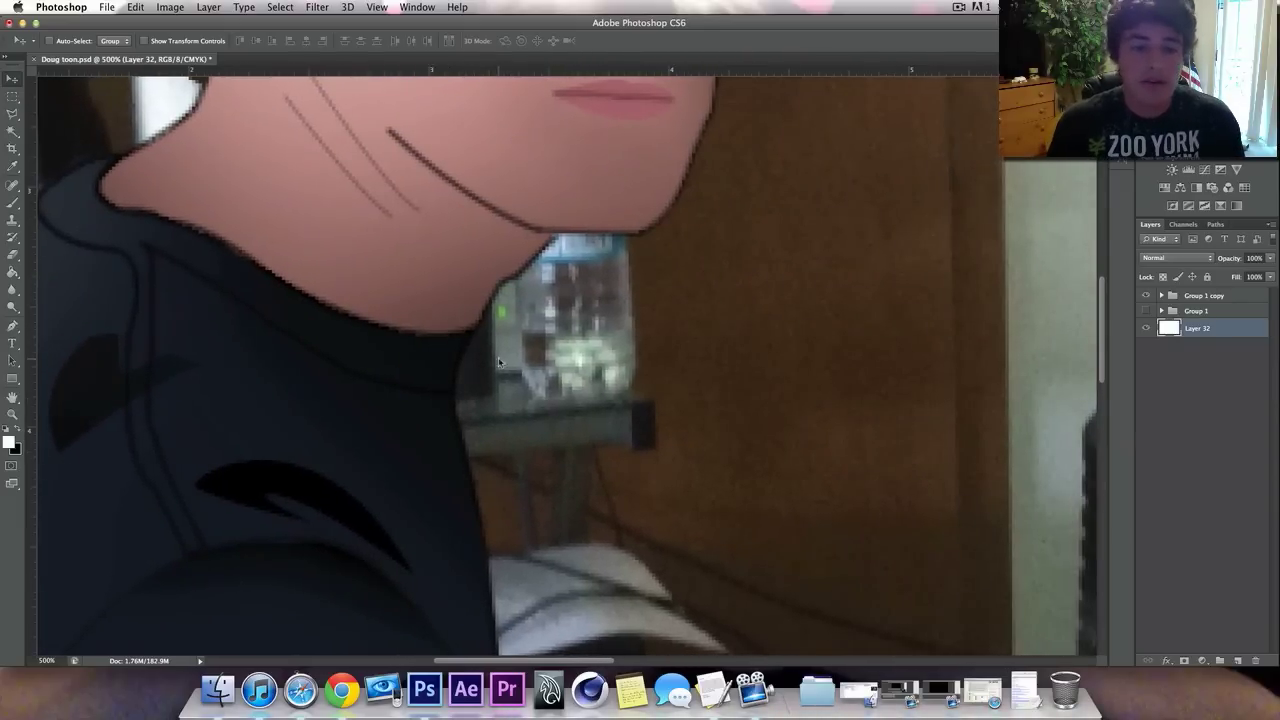
pyautogui.scroll(10, 498, 357)
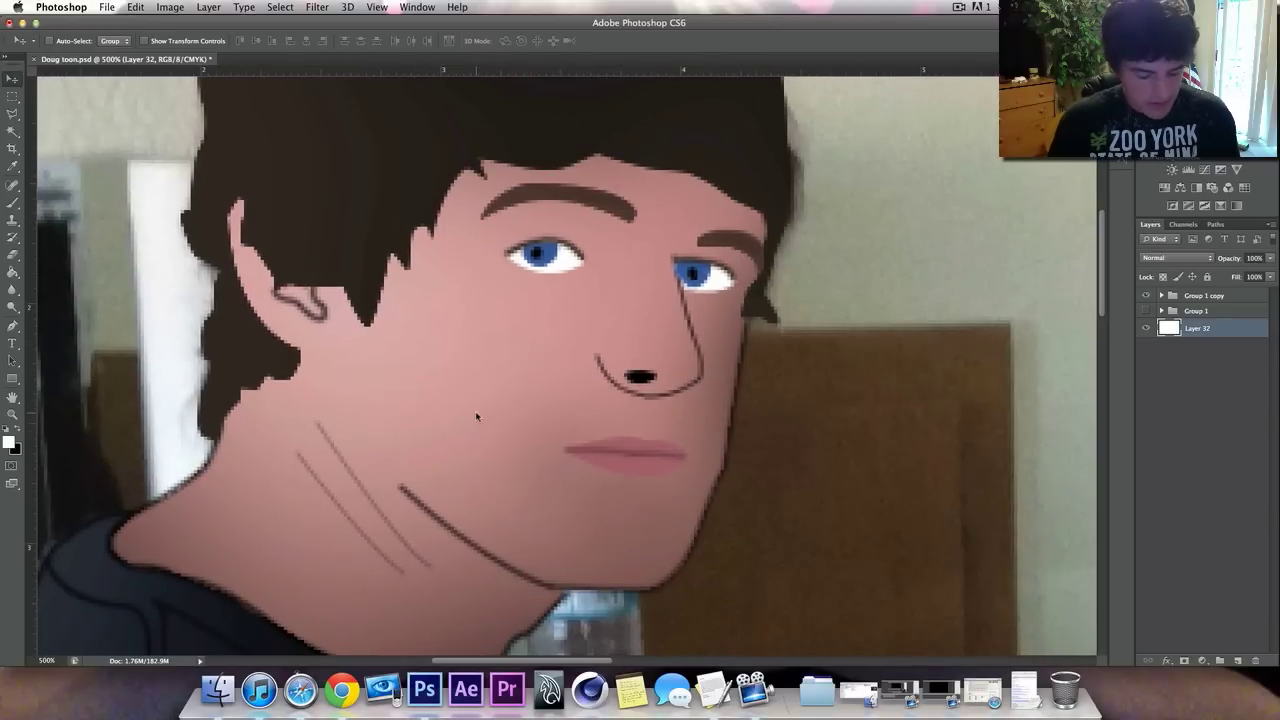
pyautogui.press('super+0')
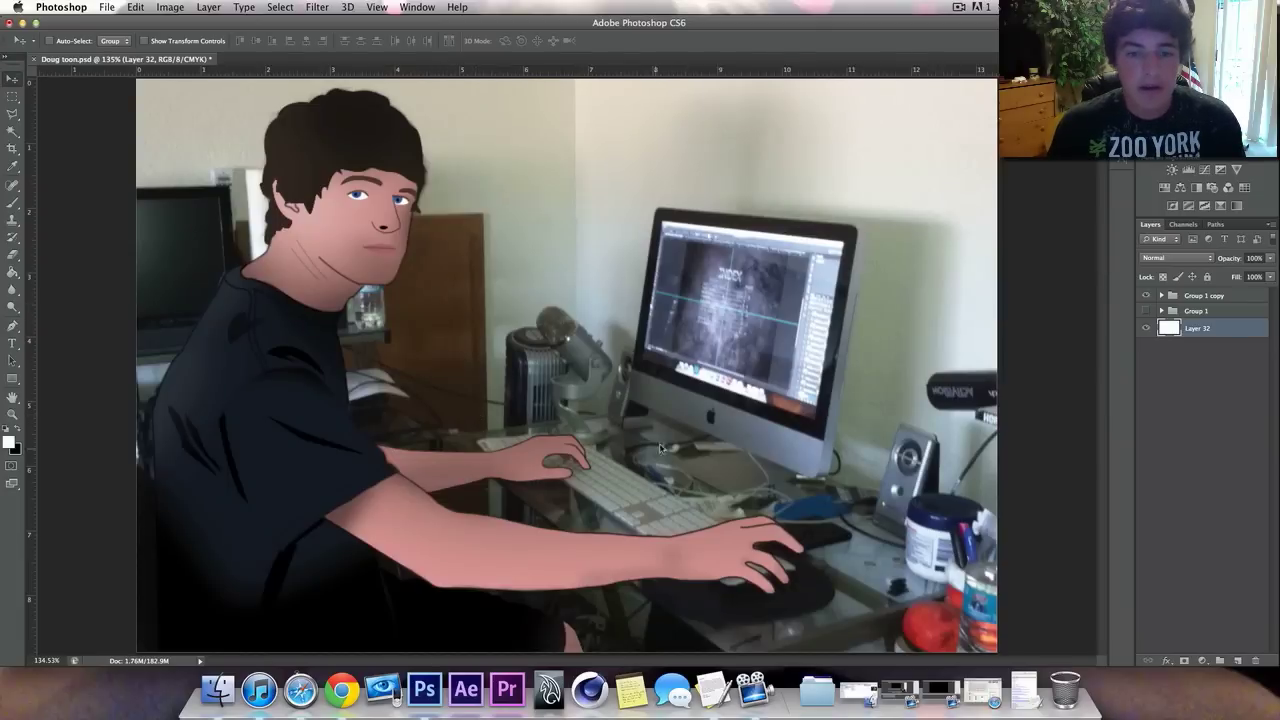
# Step: Add a new white-filled layer above Group 1 copy
pyautogui.click(1204, 296)
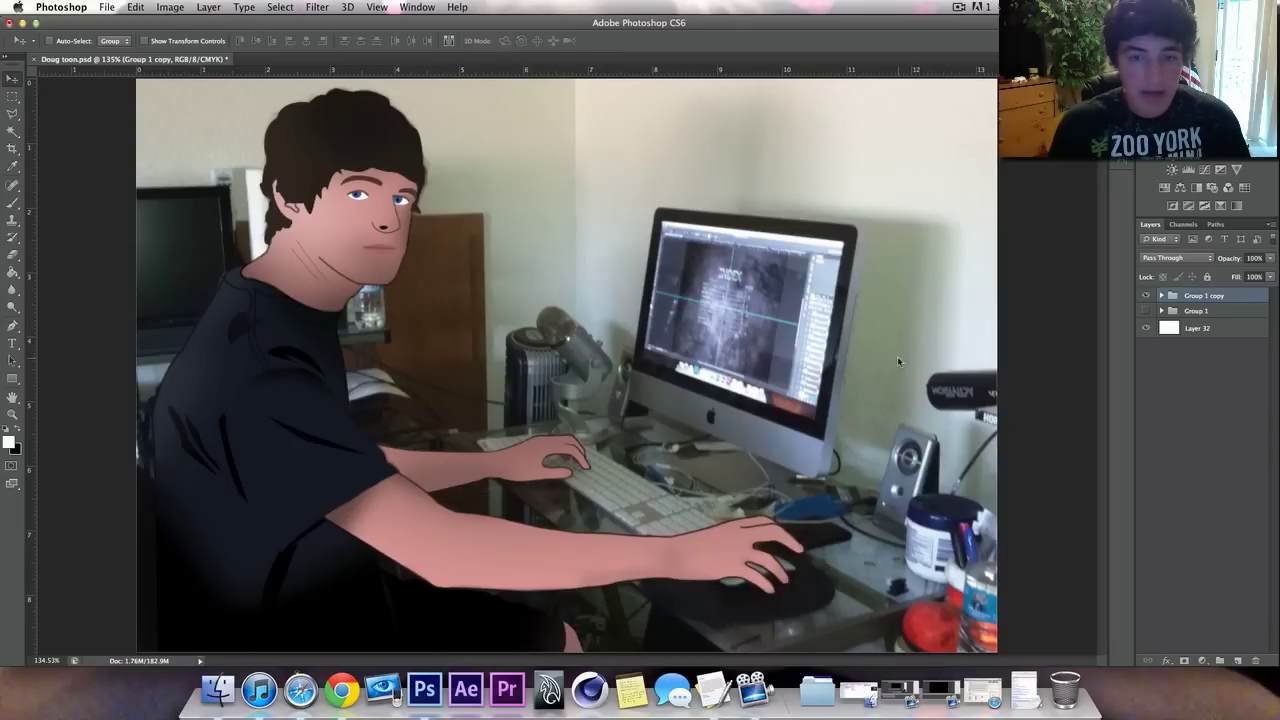
pyautogui.press('super+a')
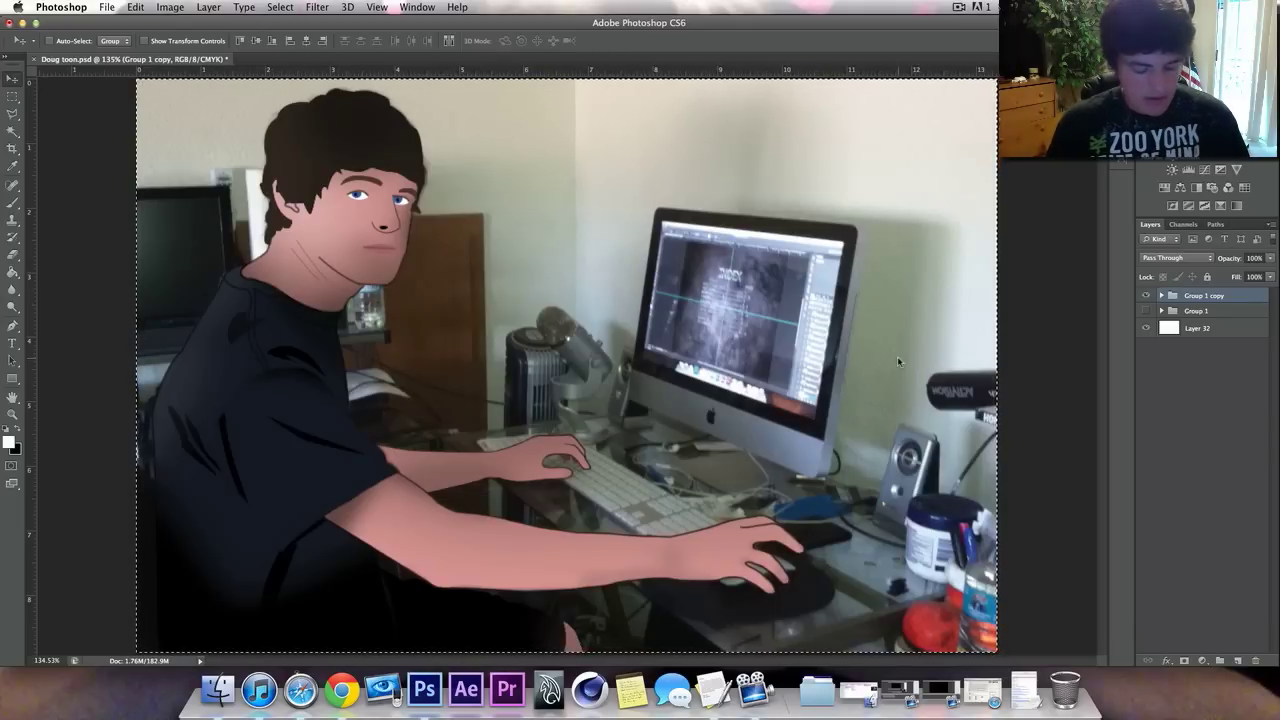
pyautogui.press('super+shift+alt+n')
pyautogui.press('super+BackSpace')
pyautogui.press('super+d')
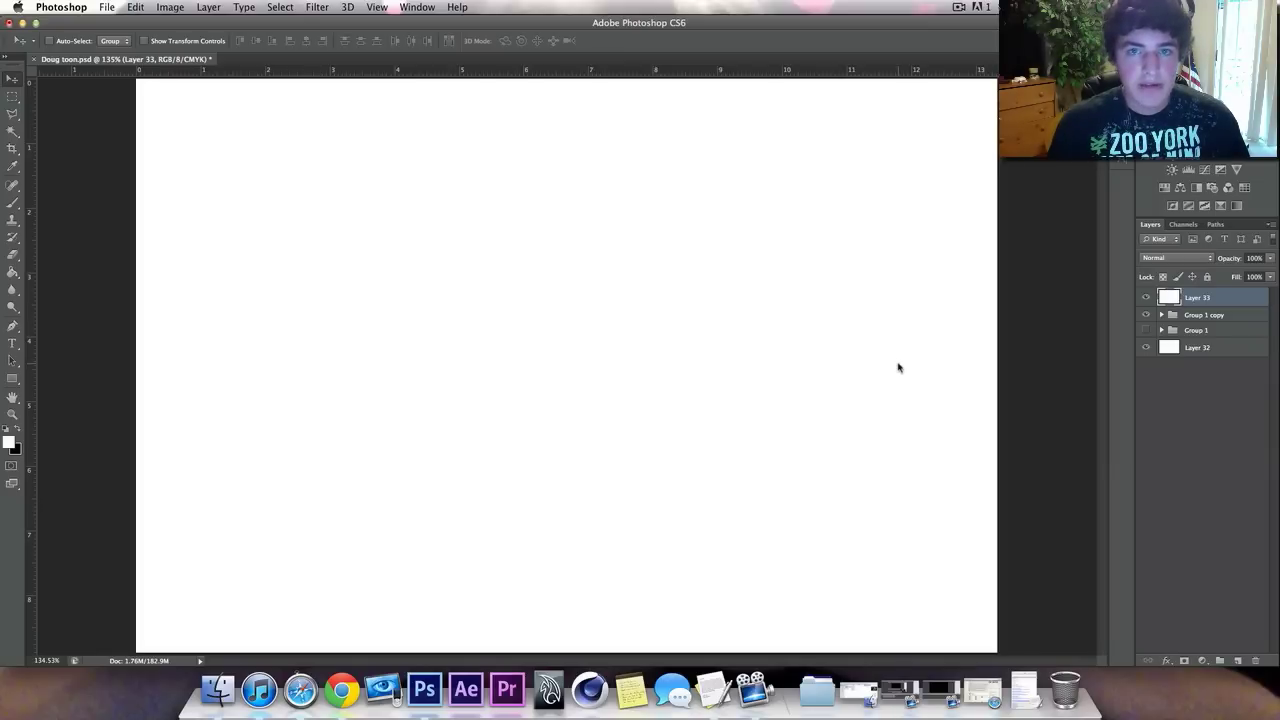
# Step: Toggle the white layer's visibility to compare, then clear its fill so Layer 33 is transparent
pyautogui.click(1146, 298)
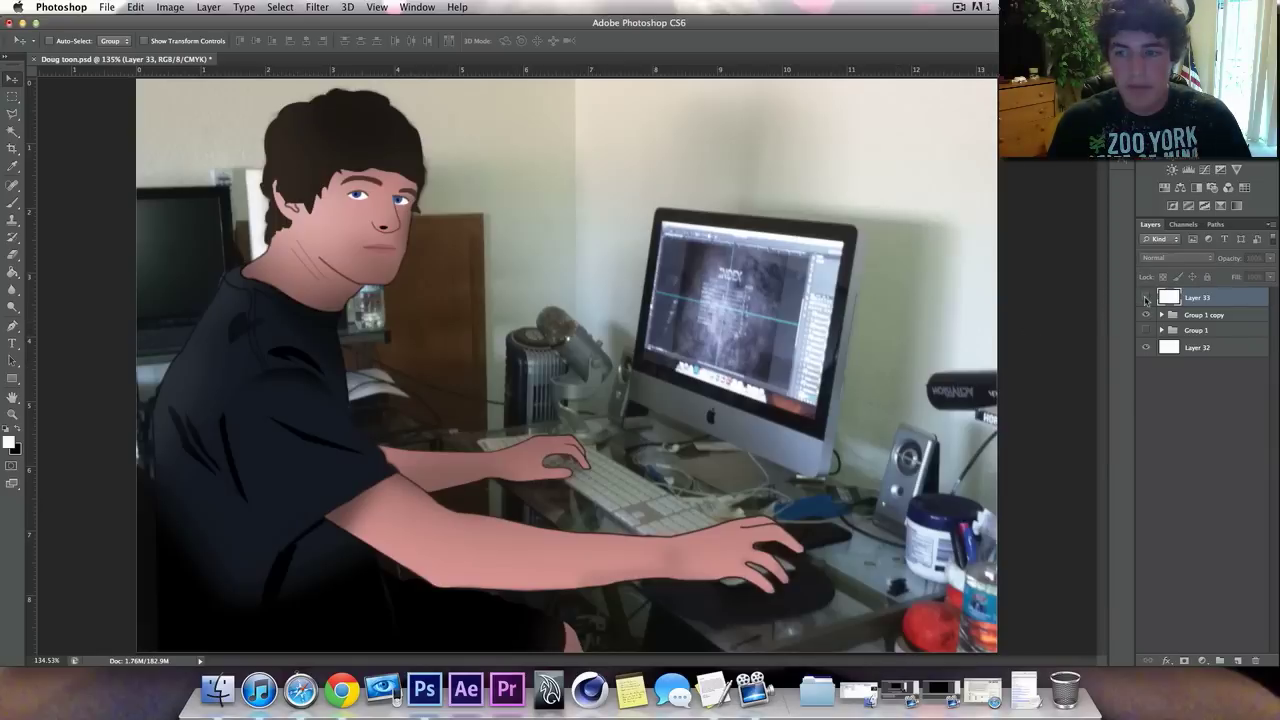
pyautogui.click(1146, 298)
pyautogui.click(1146, 298)
pyautogui.click(1146, 298)
pyautogui.click(1146, 298)
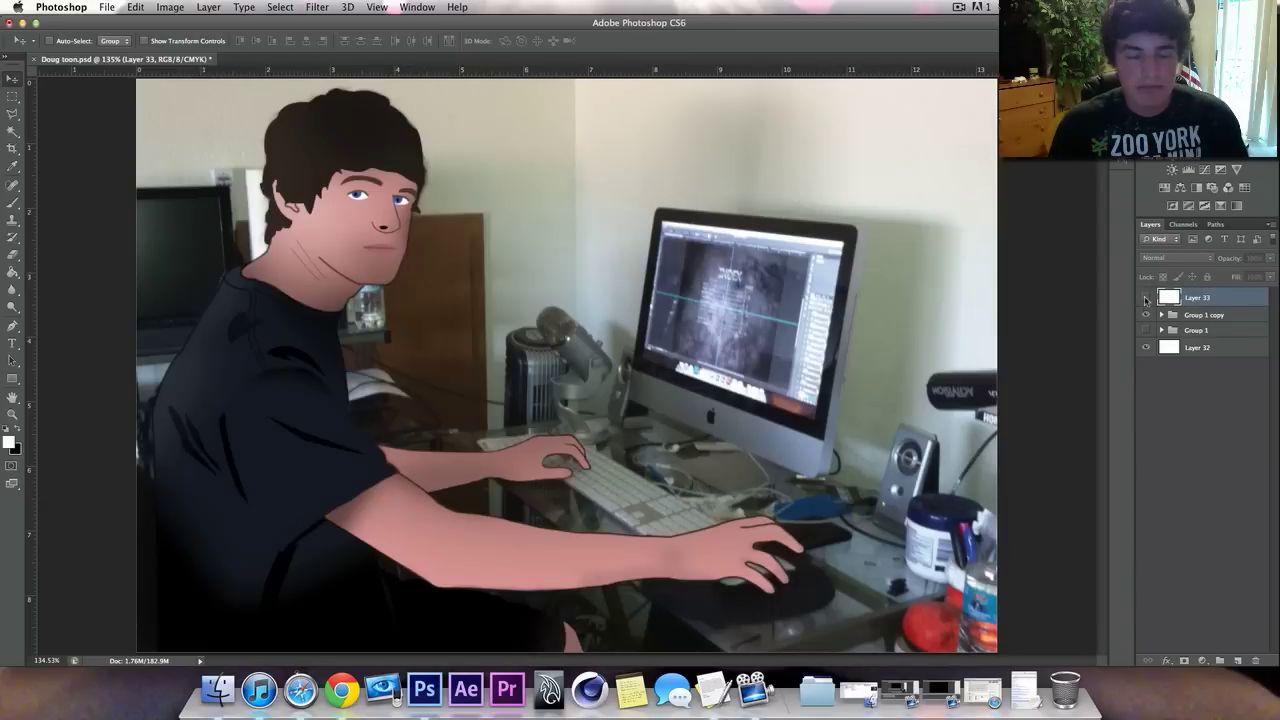
pyautogui.click(1146, 298)
pyautogui.click(1146, 298)
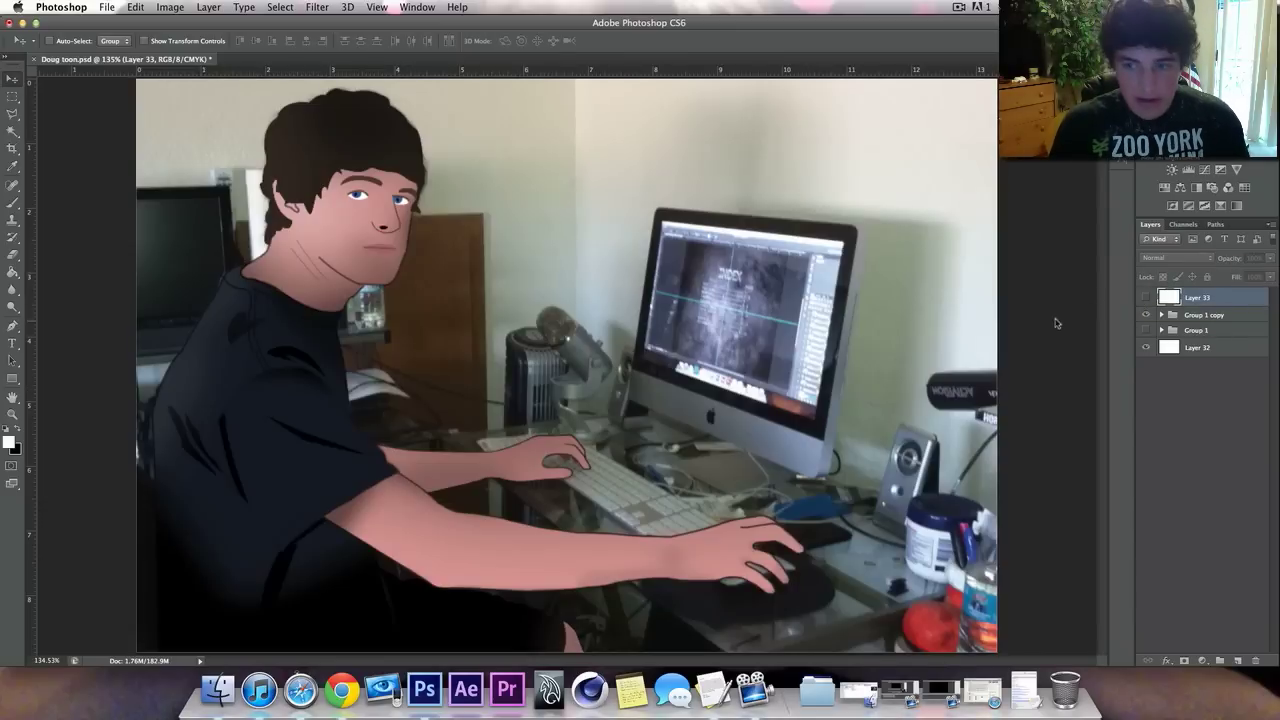
pyautogui.click(1146, 298)
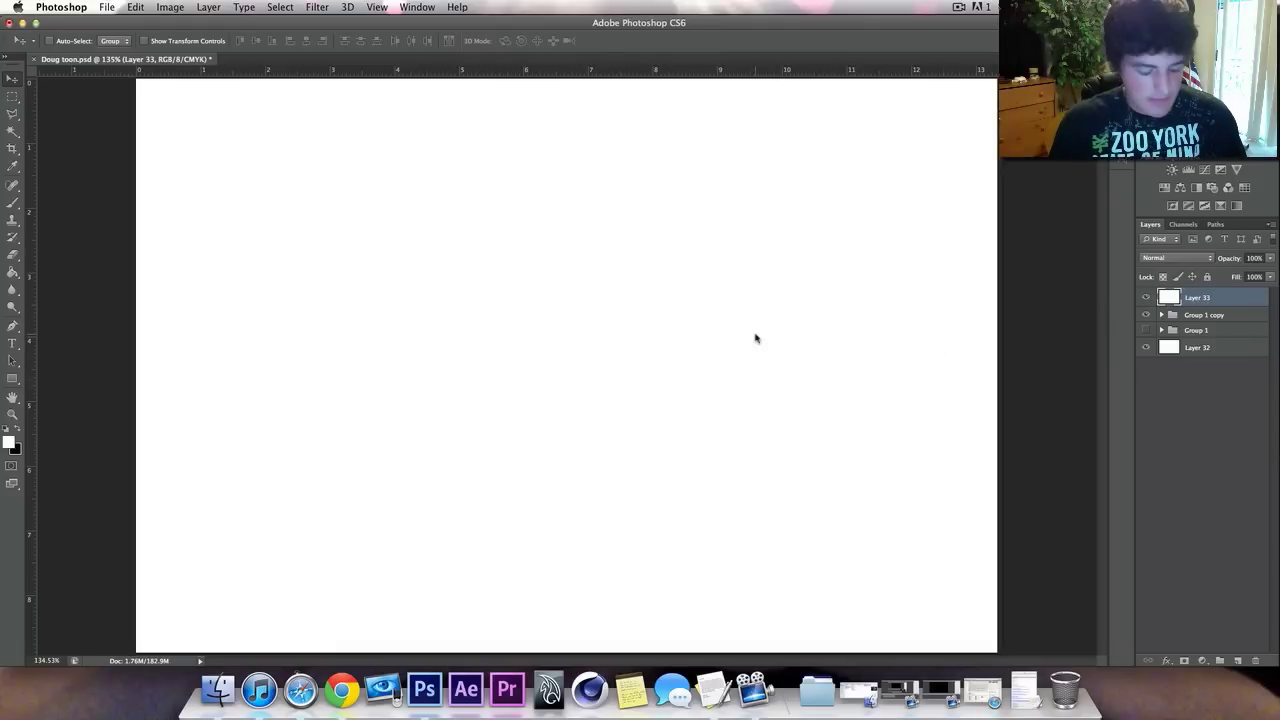
pyautogui.press('super+a')
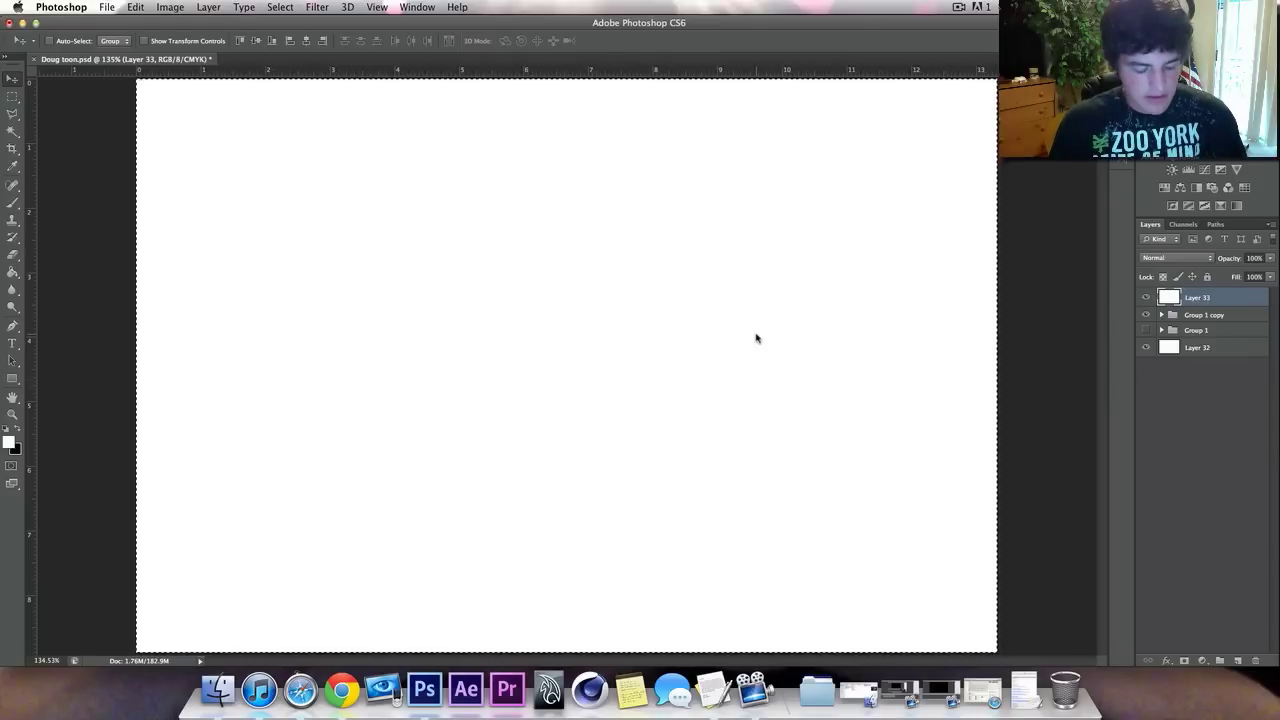
pyautogui.press('Delete')
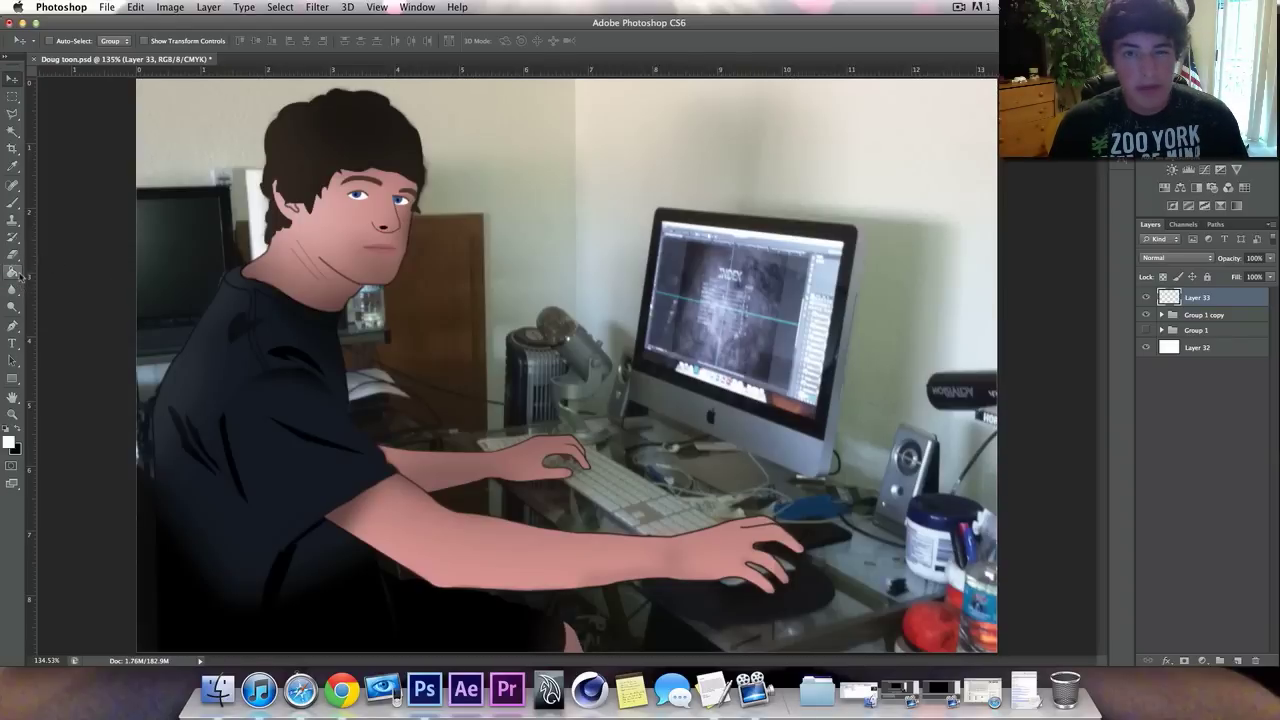
# Step: Paint a black S-shaped test stroke with a size-125 brush, then undo it
pyautogui.press('b')
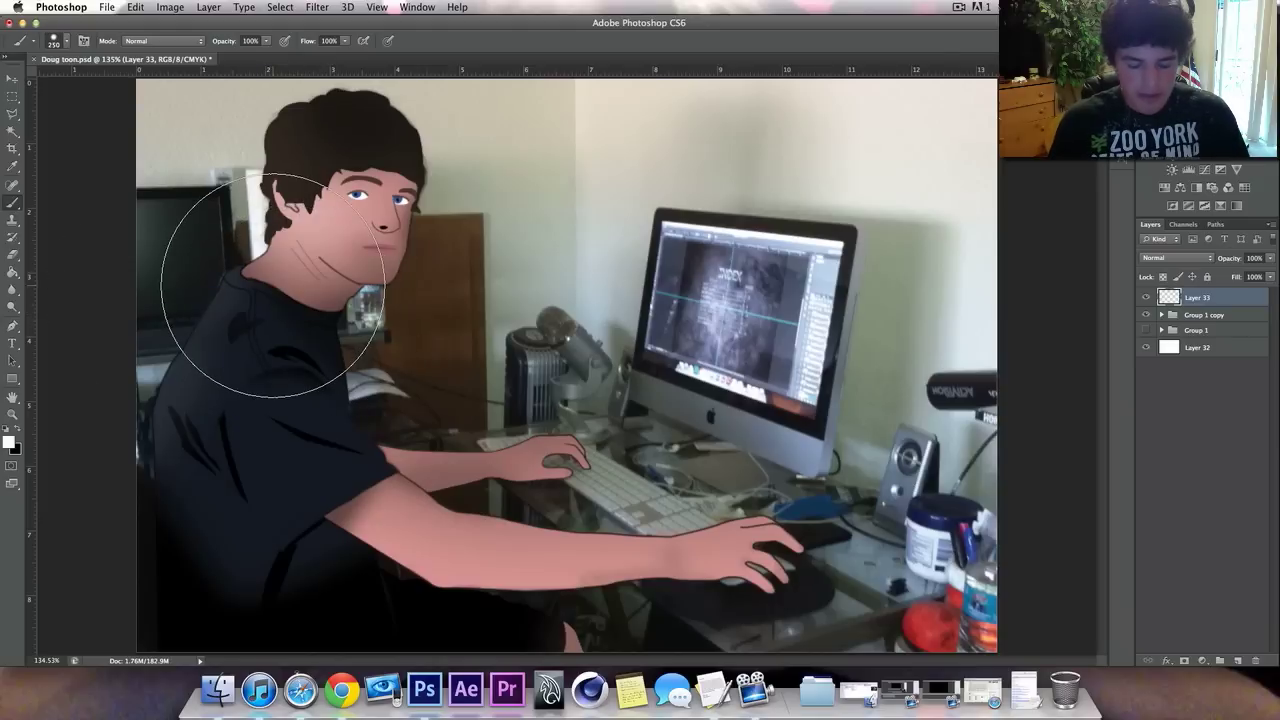
pyautogui.press('[')
pyautogui.press('[')
pyautogui.press('[')
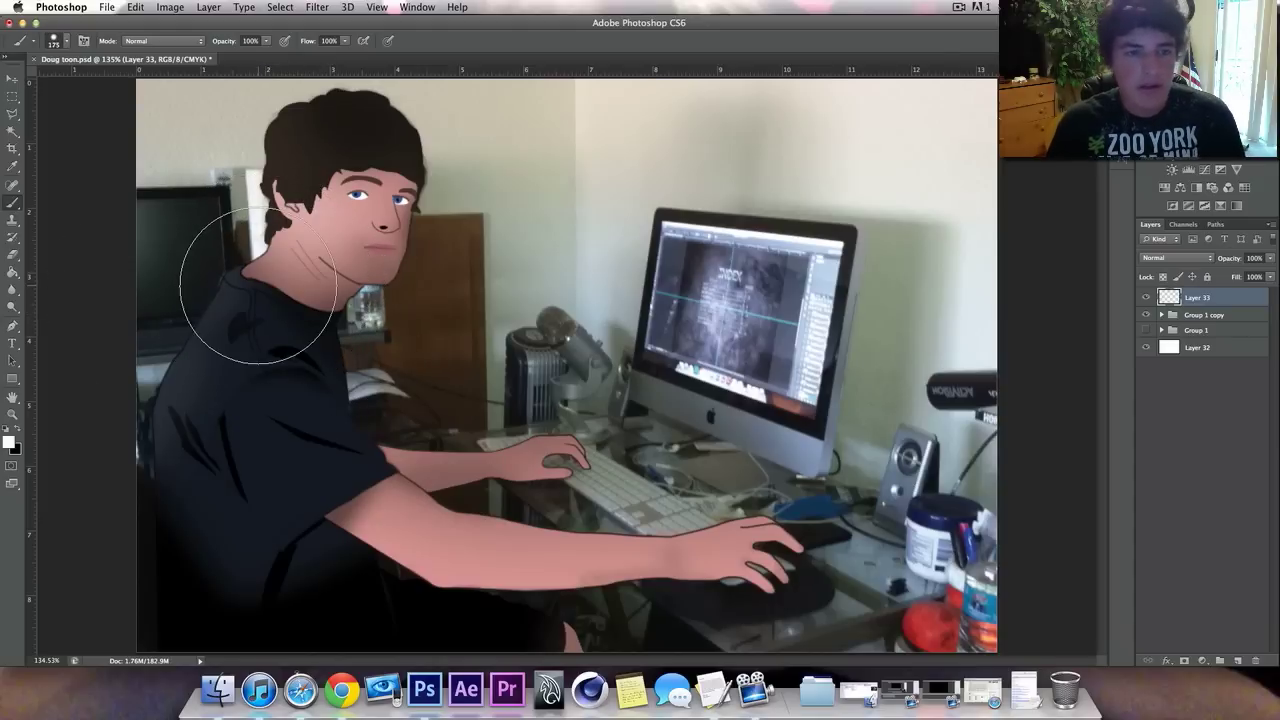
pyautogui.click(20, 429)
pyautogui.press('[')
pyautogui.moveTo(348, 237)
pyautogui.mouseDown()
pyautogui.moveTo(475, 170)
pyautogui.moveTo(621, 176)
pyautogui.moveTo(459, 313)
pyautogui.moveTo(278, 398)
pyautogui.moveTo(730, 490)
pyautogui.moveTo(826, 519)
pyautogui.mouseUp()
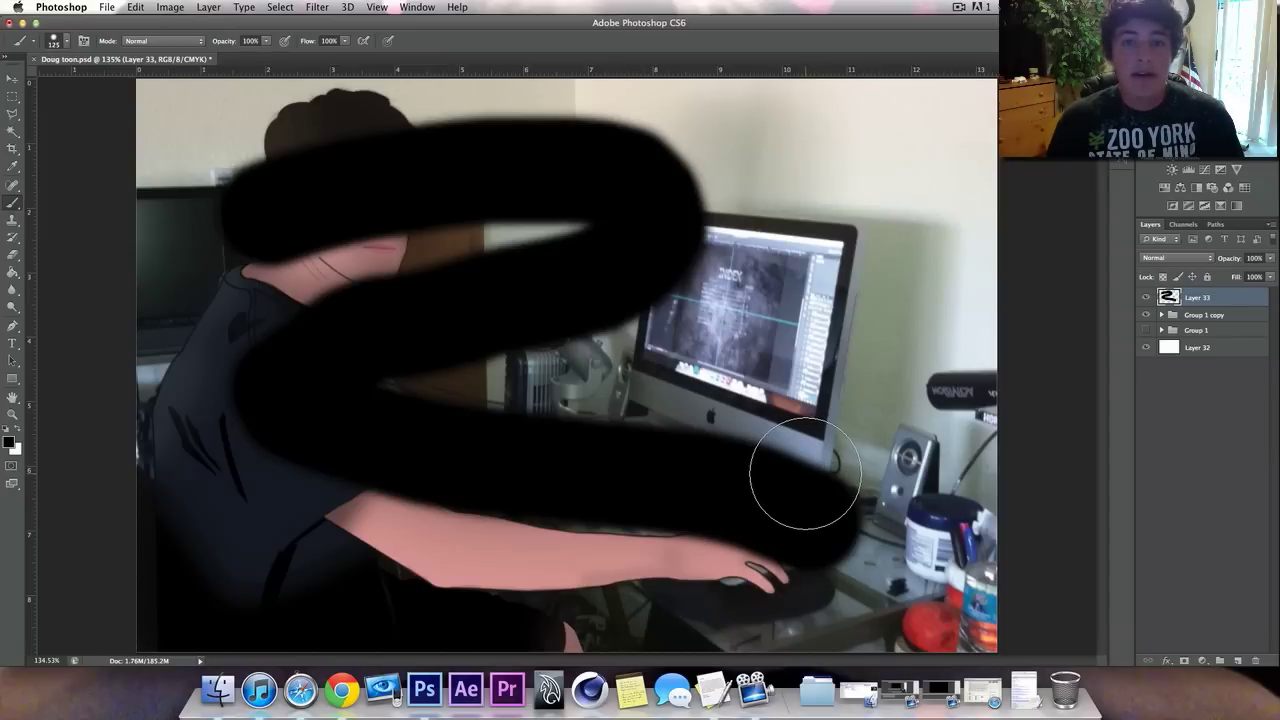
pyautogui.press('super+z')
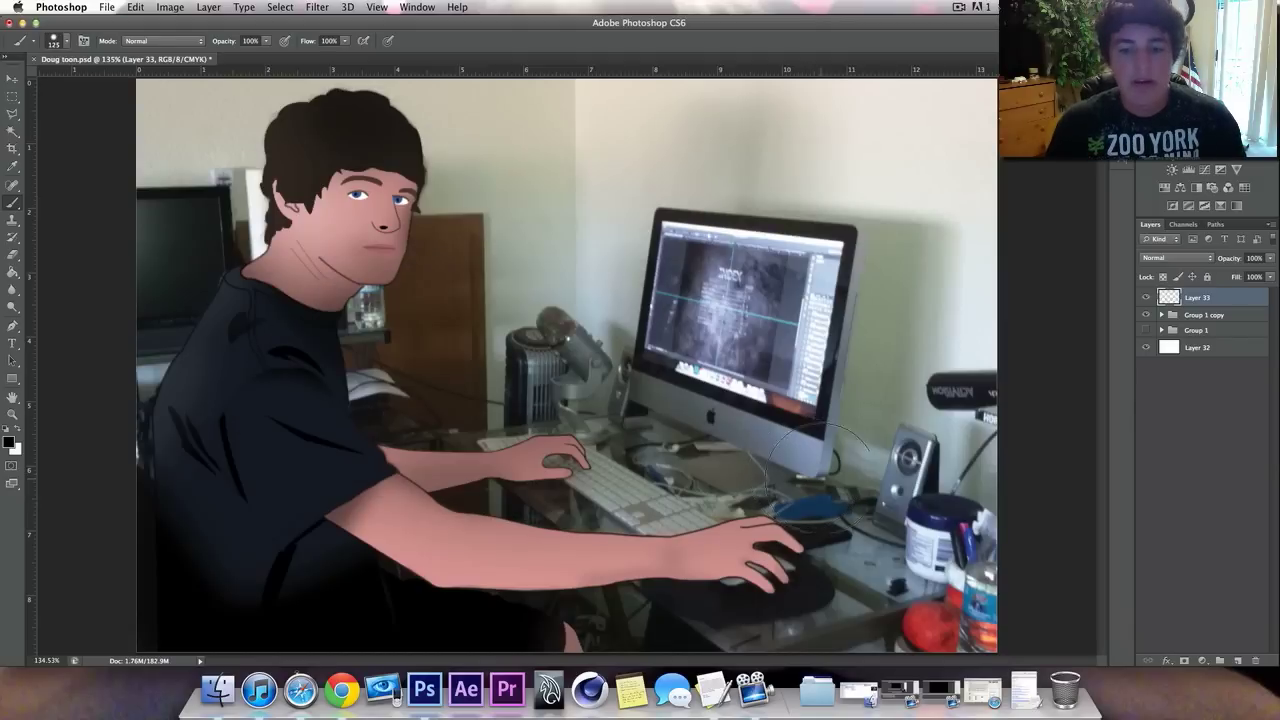
# Step: Paint three more black test strokes, undo them all, and switch to the Move tool
pyautogui.moveTo(220, 295)
pyautogui.mouseDown()
pyautogui.moveTo(385, 150)
pyautogui.moveTo(505, 125)
pyautogui.mouseUp()
pyautogui.moveTo(764, 158); pyautogui.dragTo(535, 315)
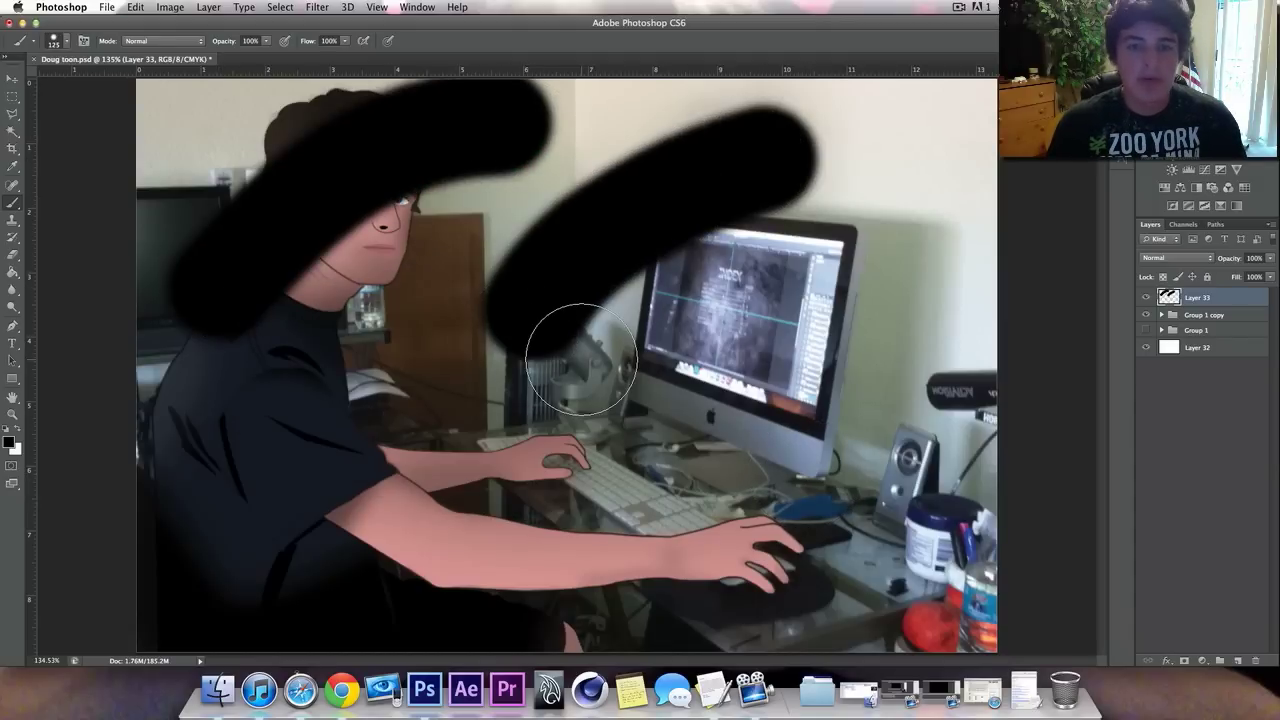
pyautogui.moveTo(650, 425); pyautogui.dragTo(934, 277)
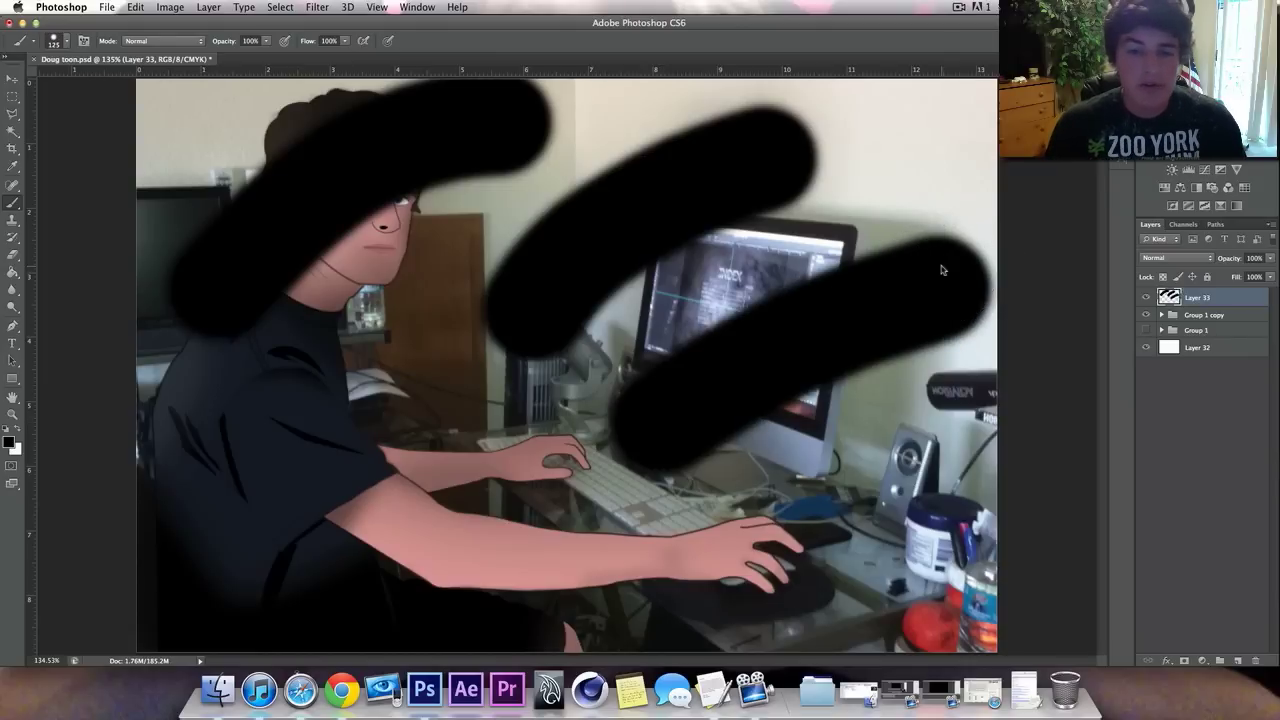
pyautogui.press('super+z')
pyautogui.press('super+z')
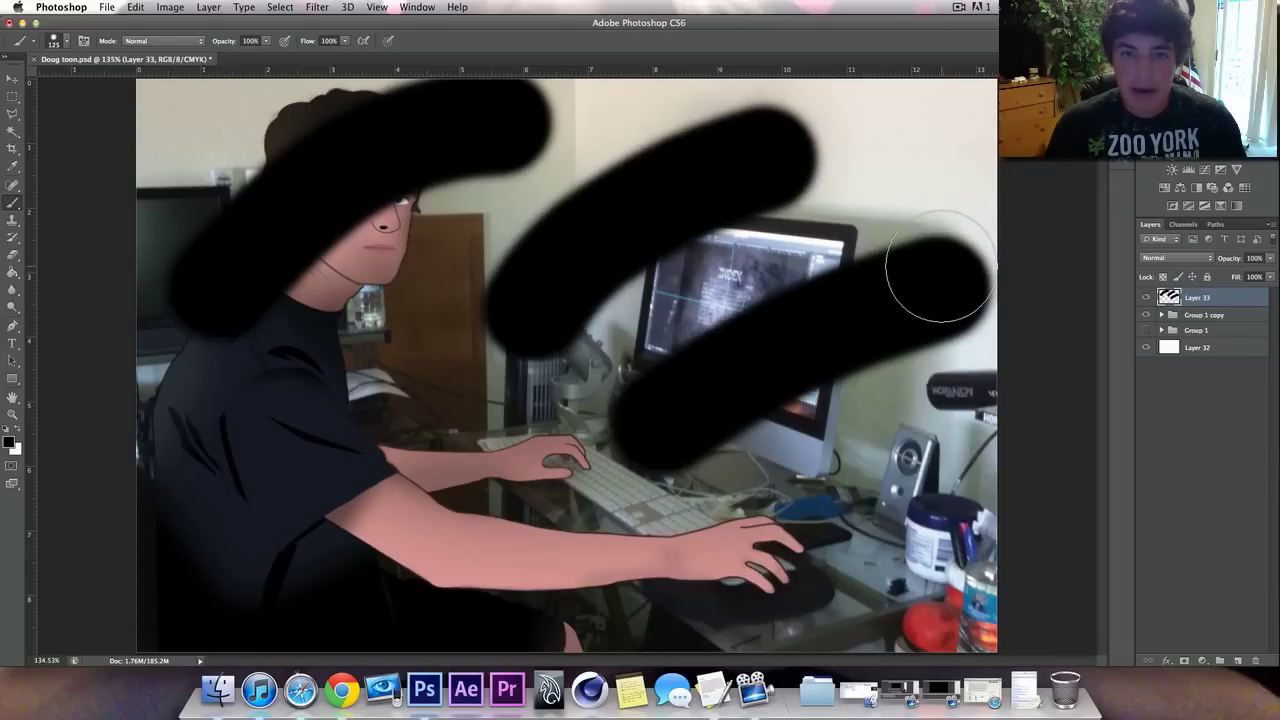
pyautogui.press('super+z')
pyautogui.press('super+z')
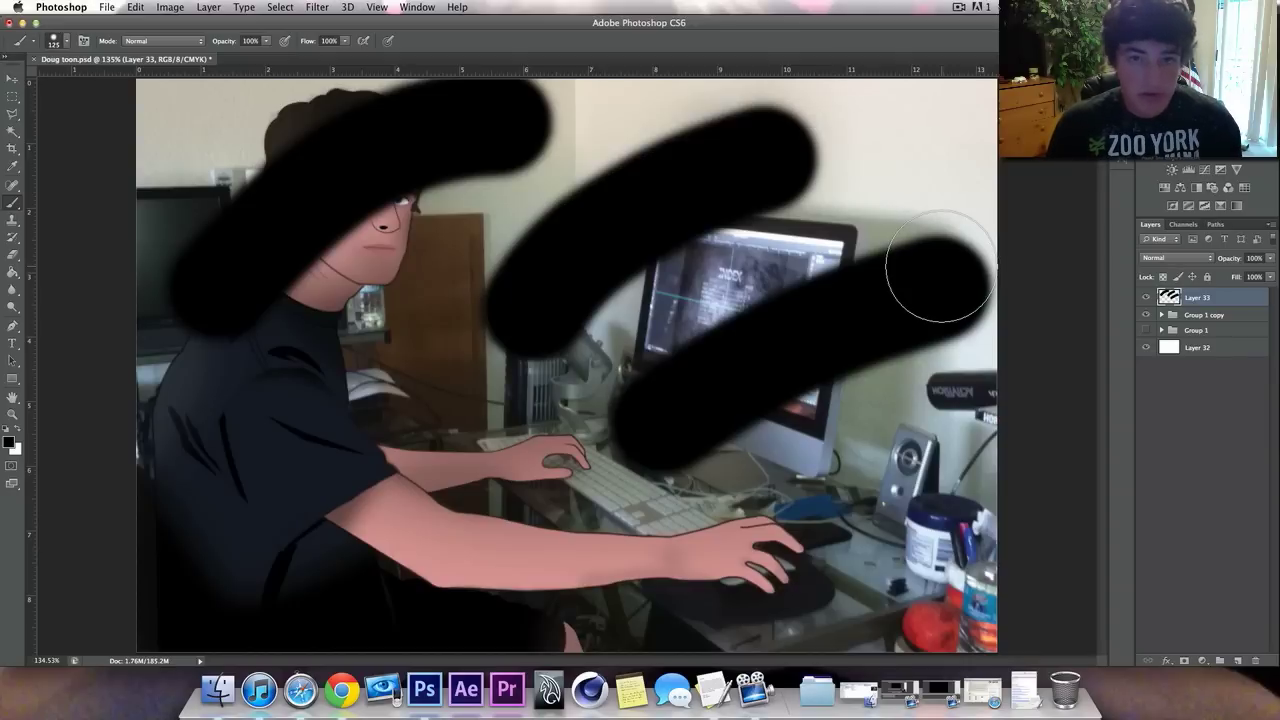
pyautogui.press('super+alt+z')
pyautogui.press('super+alt+z')
pyautogui.press('super+alt+z')
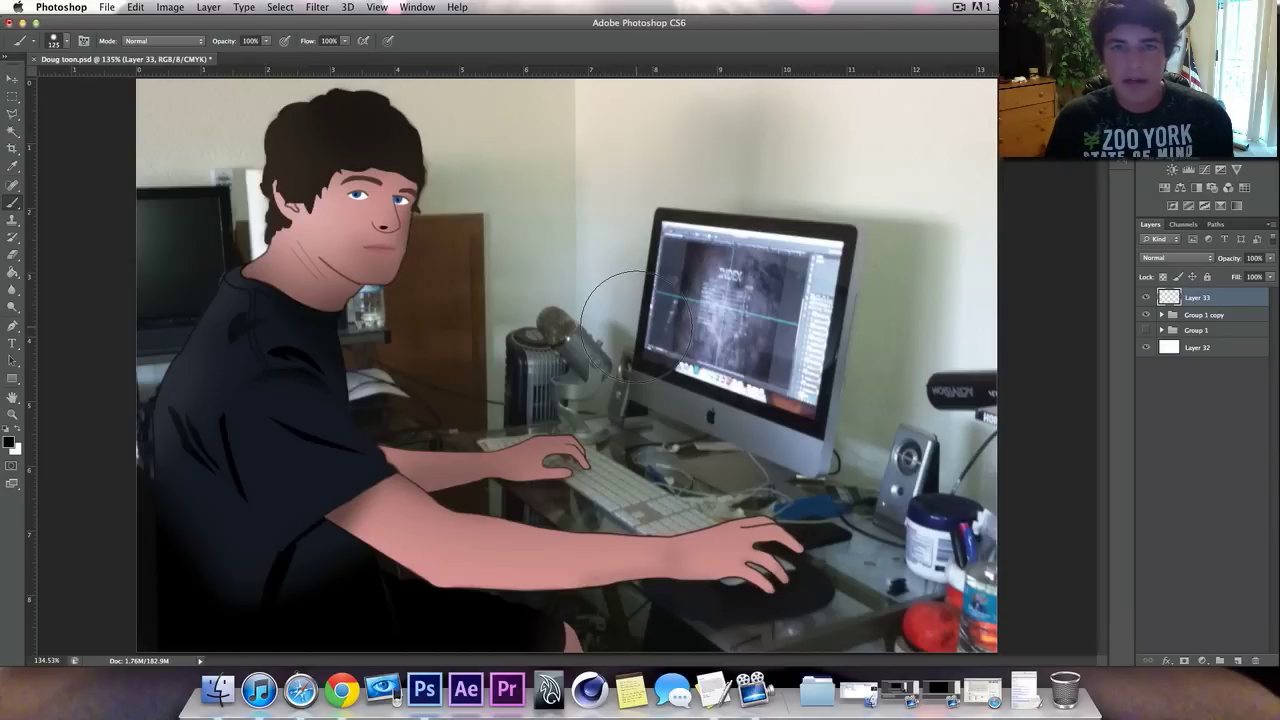
pyautogui.click(12, 78)
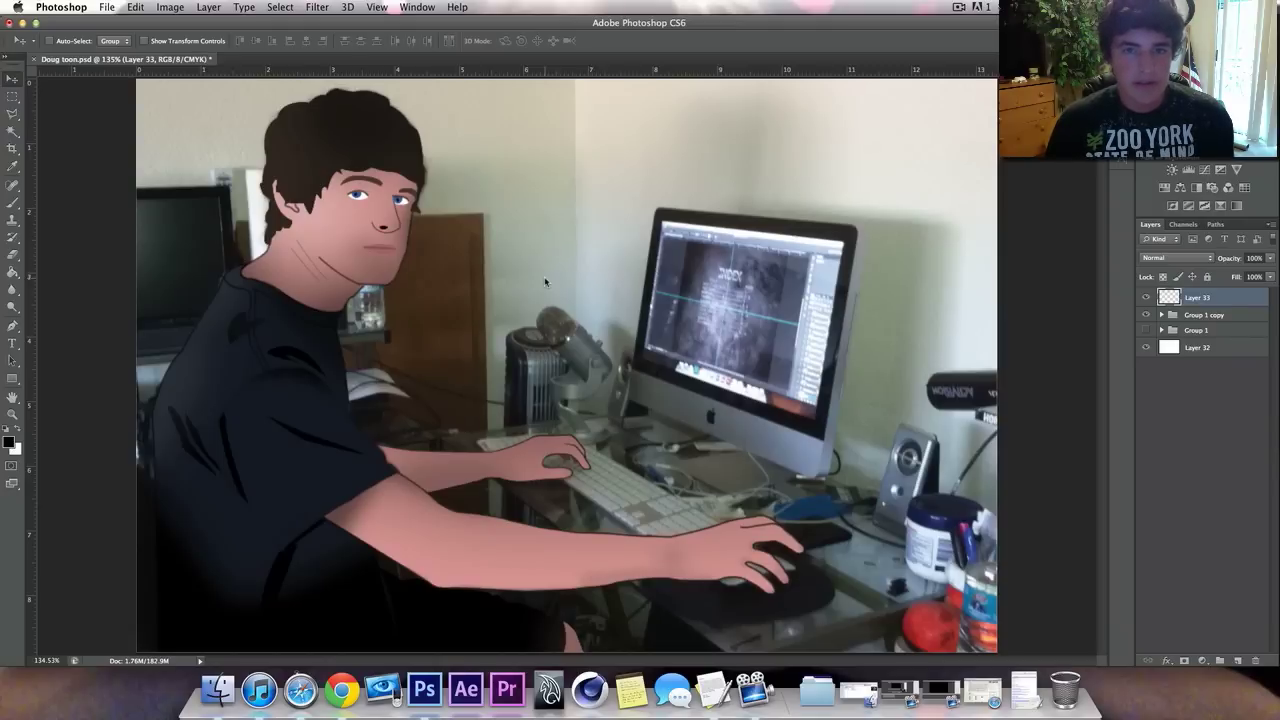
pyautogui.press('f')
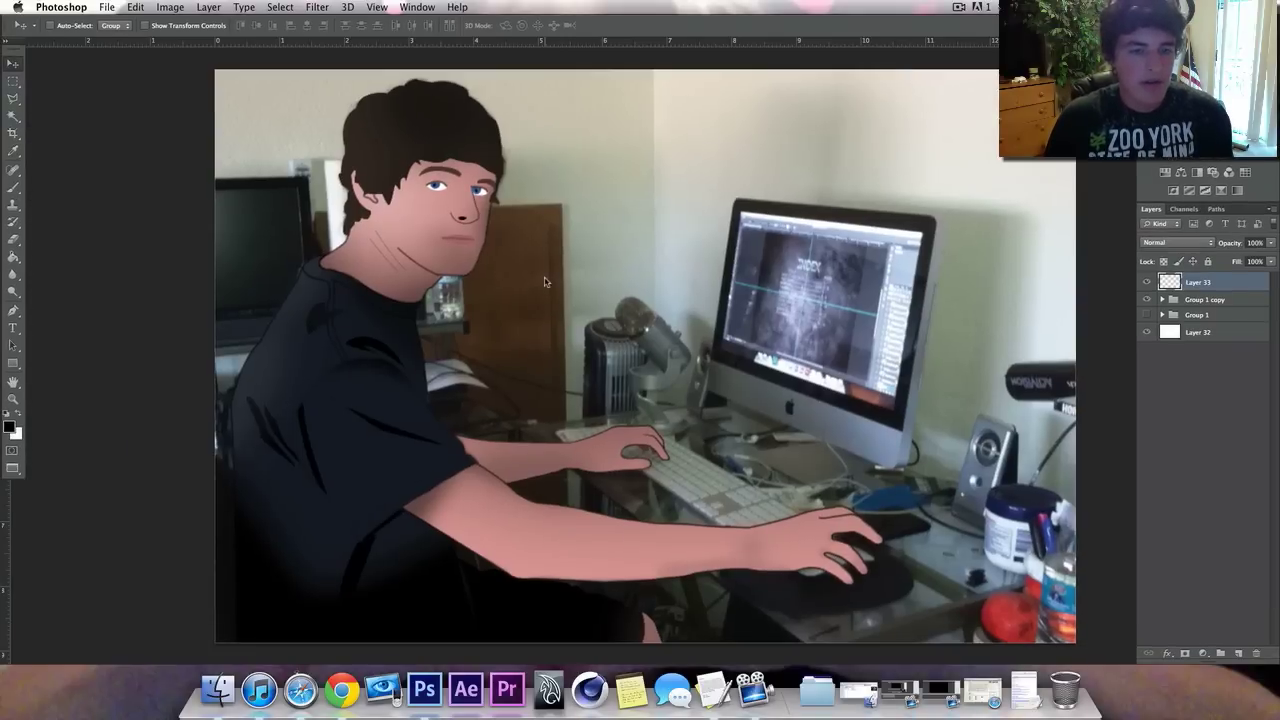
pyautogui.press('f')
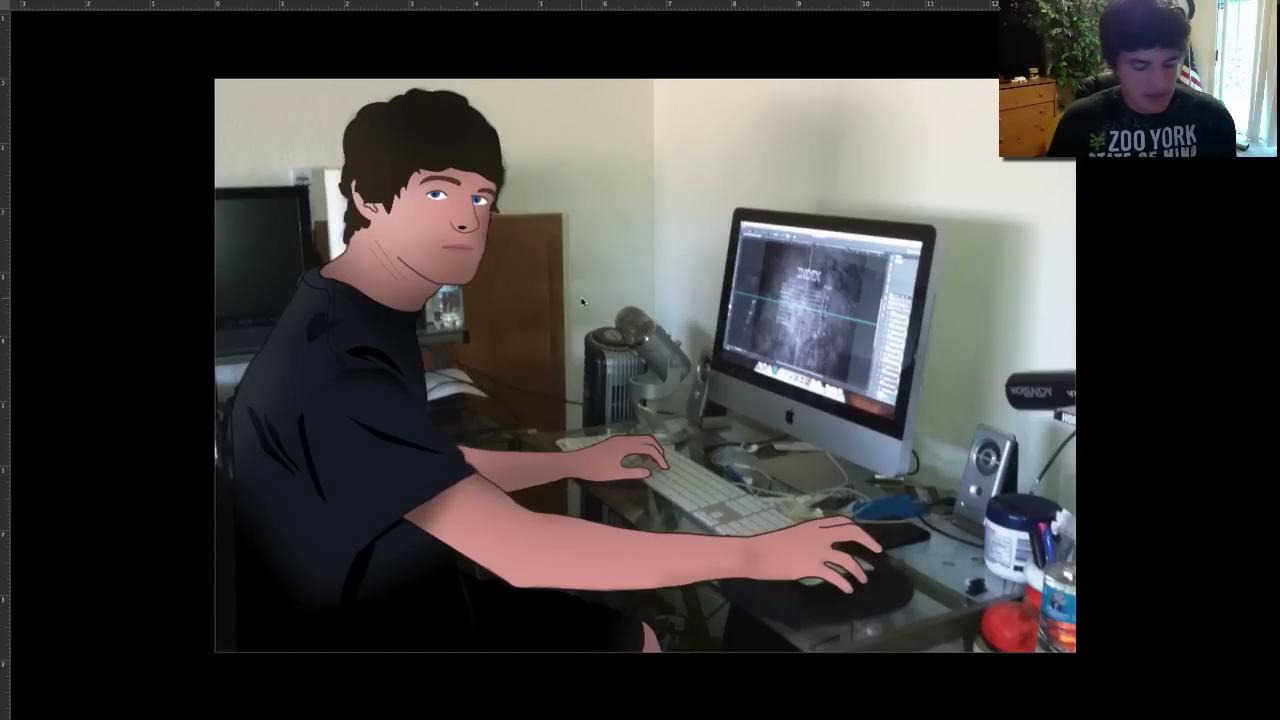
pyautogui.hotkey('ctrl', '0')
pyautogui.hotkey('ctrl', '=')
pyautogui.hscroll(-3, 557, 281)
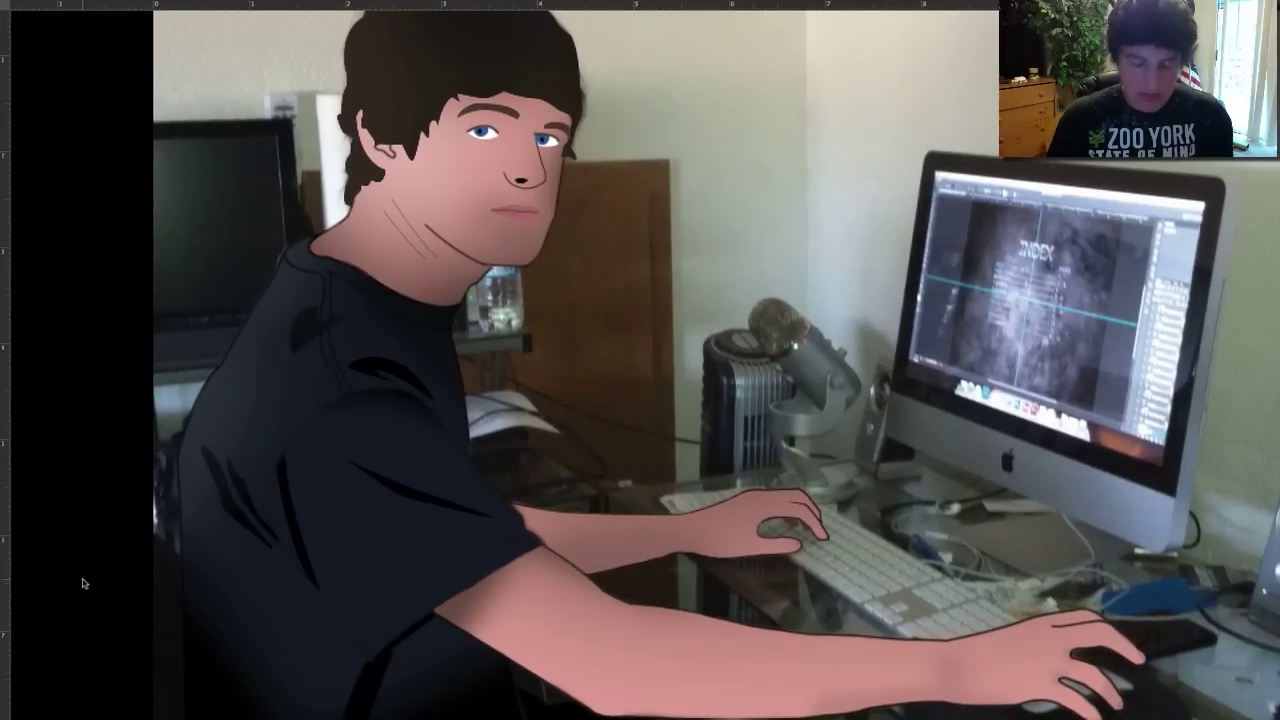
pyautogui.hotkey('ctrl', '0')
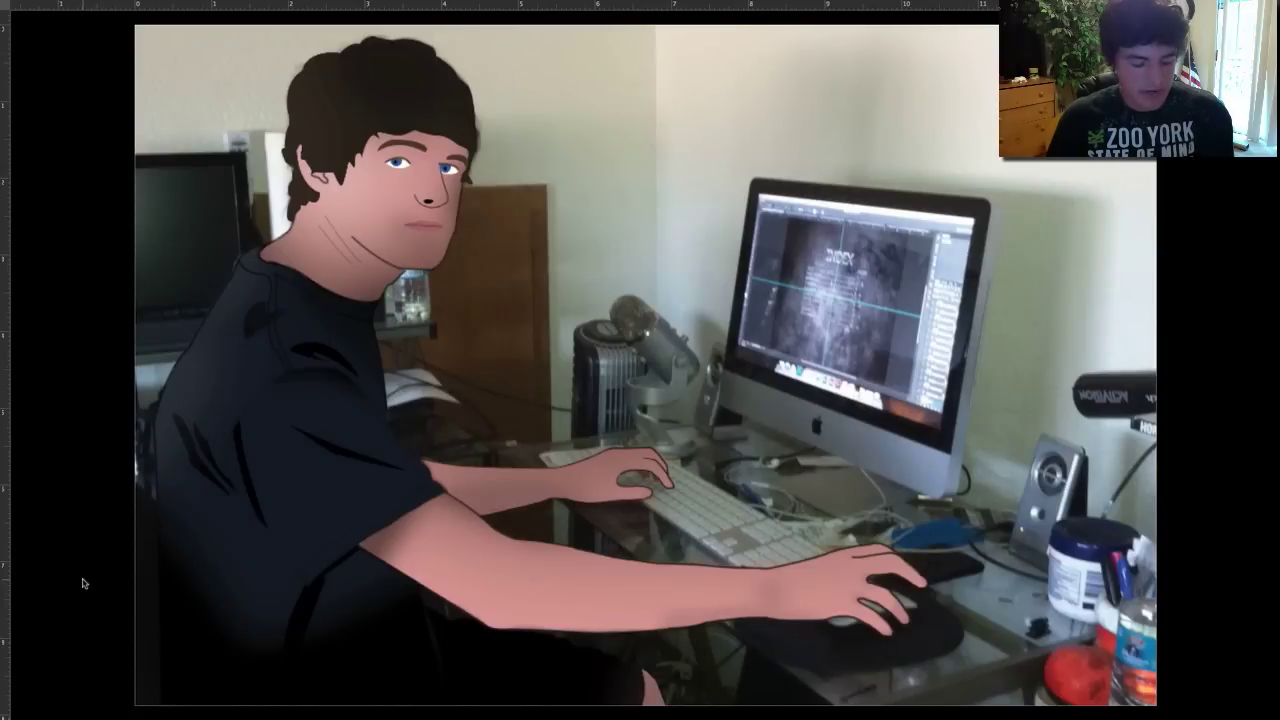
pyautogui.press('f')
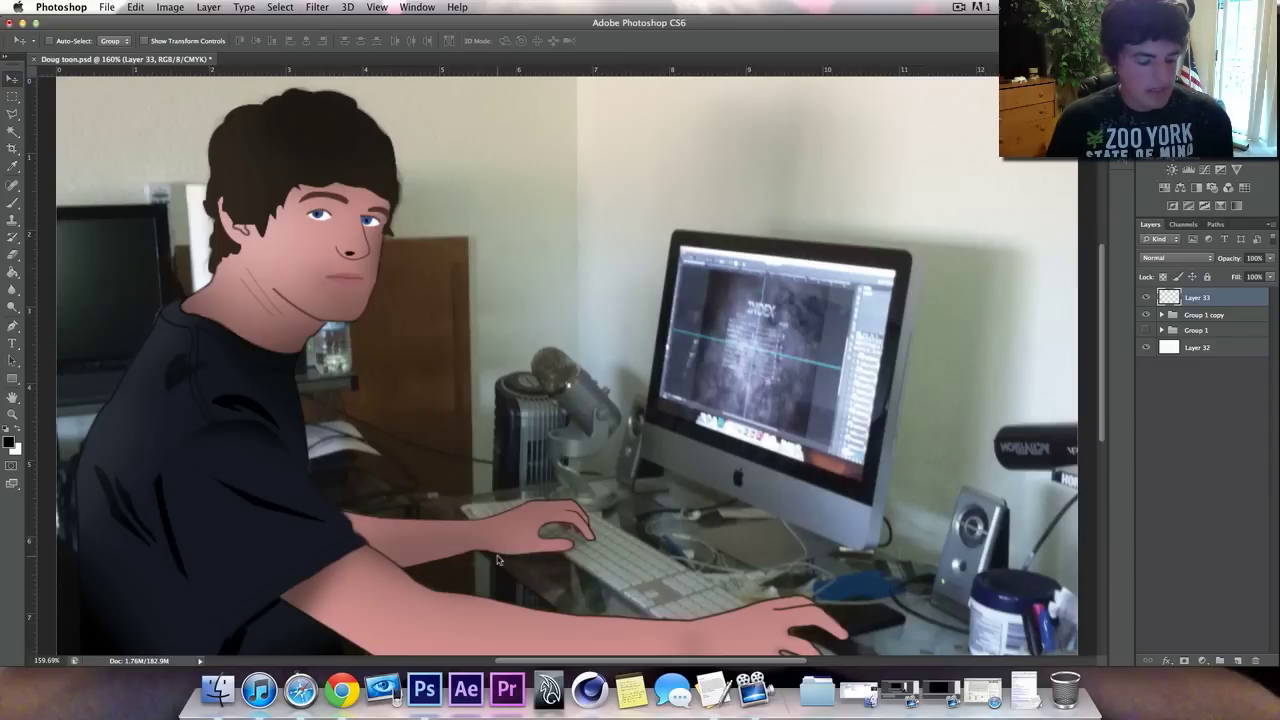
# Step: Hide the panels and tools, restore them, then turn the rulers off
pyautogui.press('Tab')
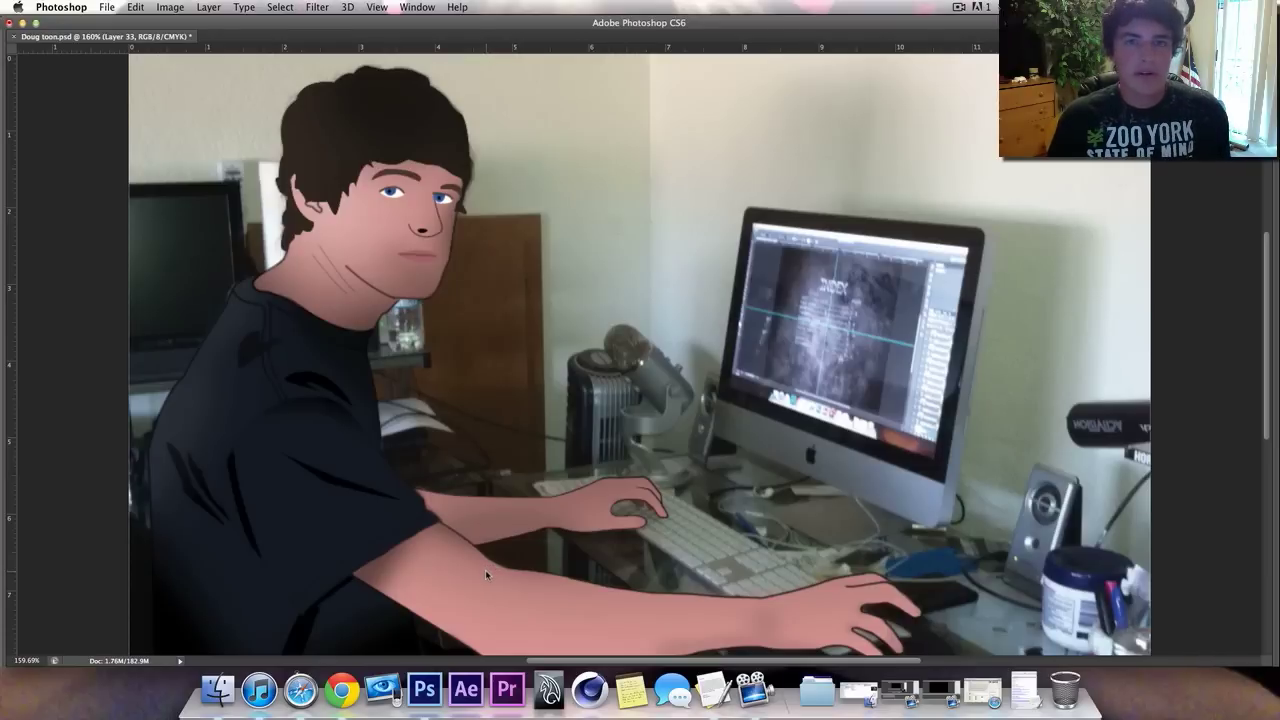
pyautogui.press('Tab')
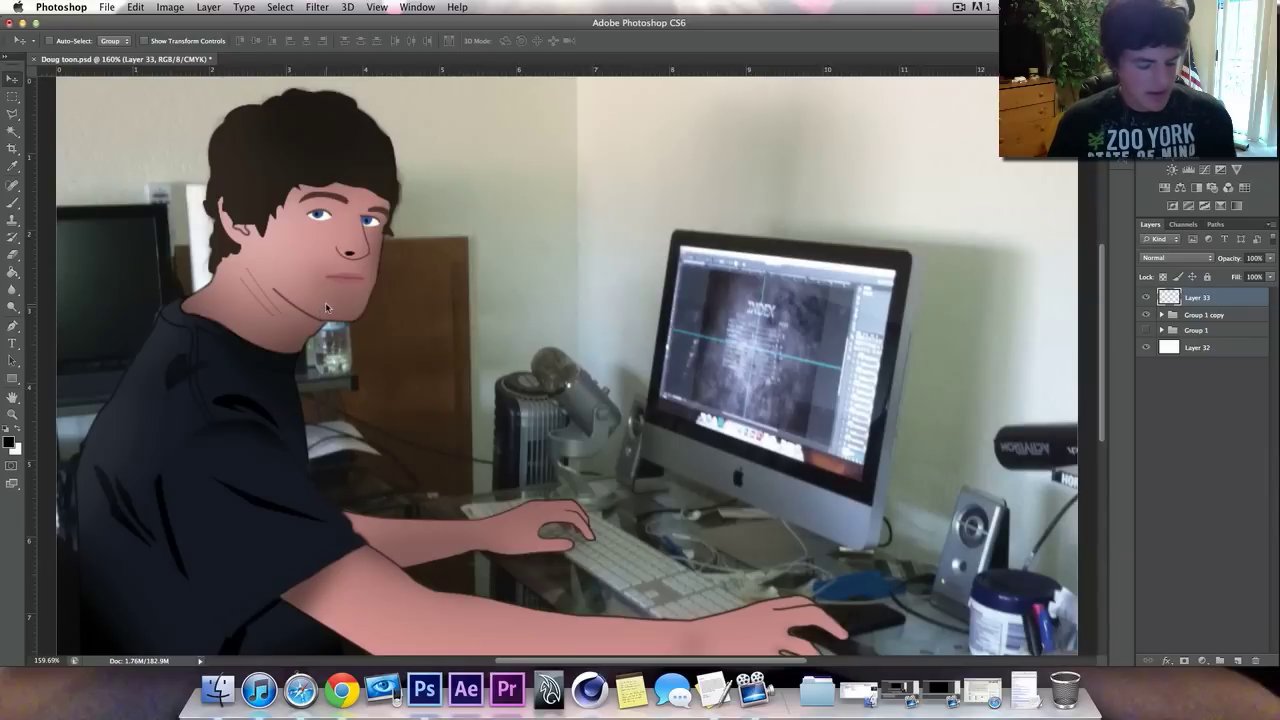
pyautogui.press('super+r')
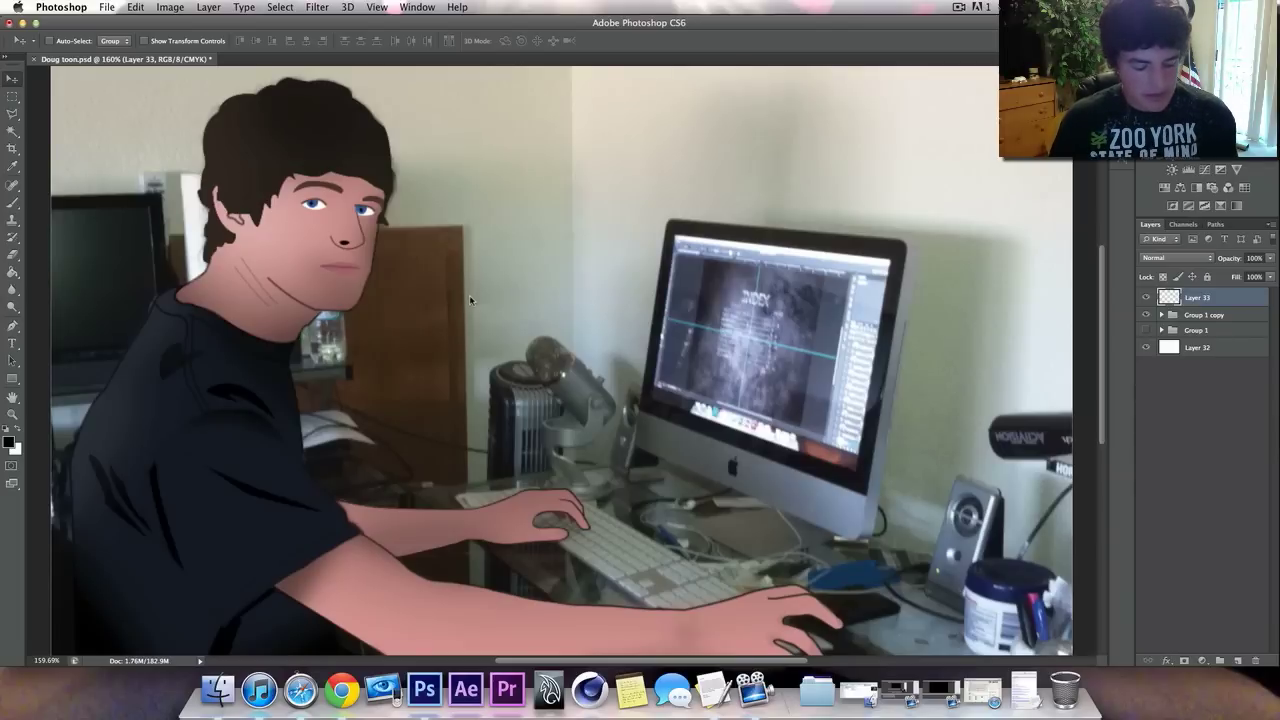
# Step: Show rulers, place two vertical and two horizontal guides by the face, and select the enclosed rectangle
pyautogui.press('super+r')
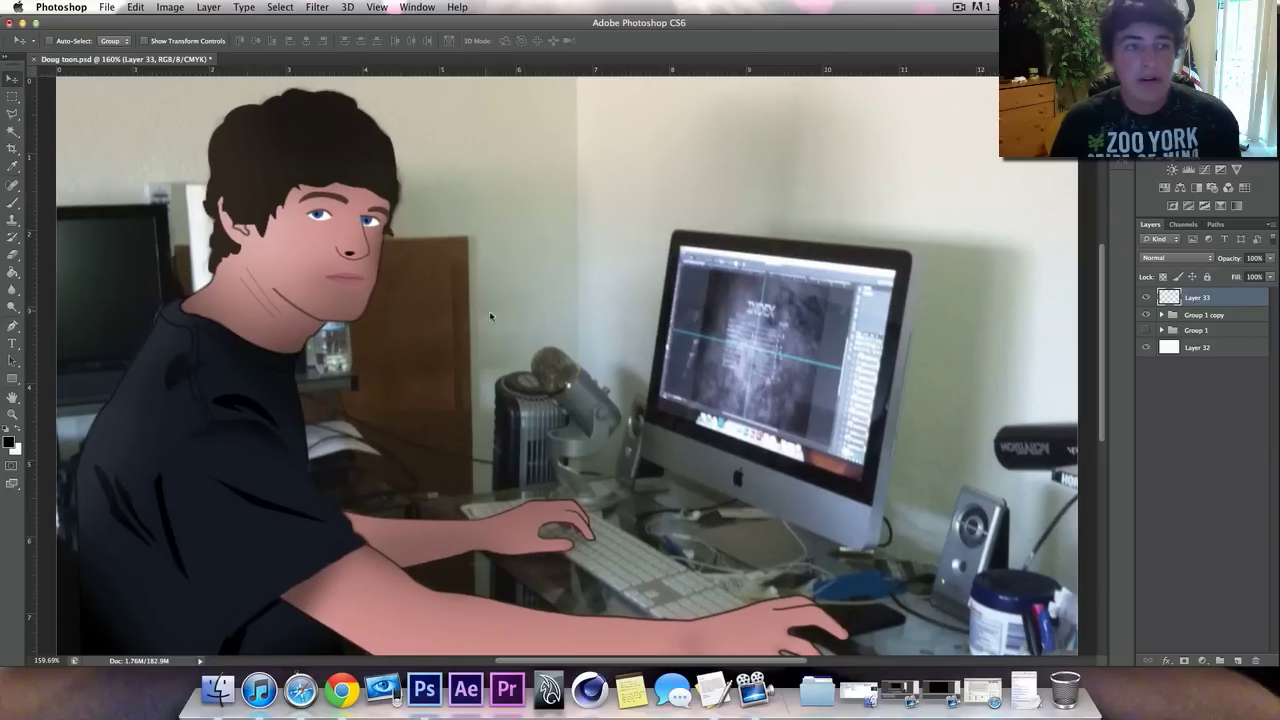
pyautogui.moveTo(40, 188); pyautogui.dragTo(601, 180)
pyautogui.moveTo(524, 62)
pyautogui.mouseDown()
pyautogui.moveTo(580, 215)
pyautogui.moveTo(510, 76)
pyautogui.moveTo(516, 62)
pyautogui.mouseUp()
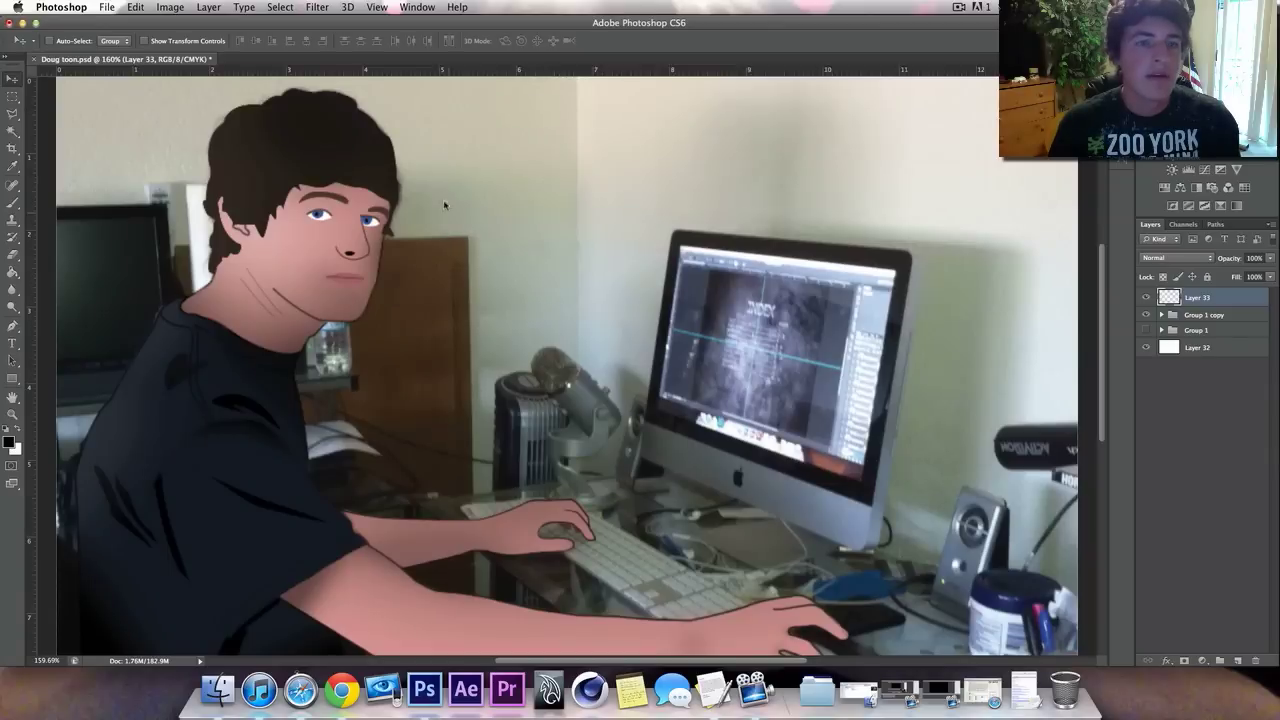
pyautogui.moveTo(30, 227); pyautogui.dragTo(498, 205)
pyautogui.moveTo(512, 70); pyautogui.dragTo(575, 259)
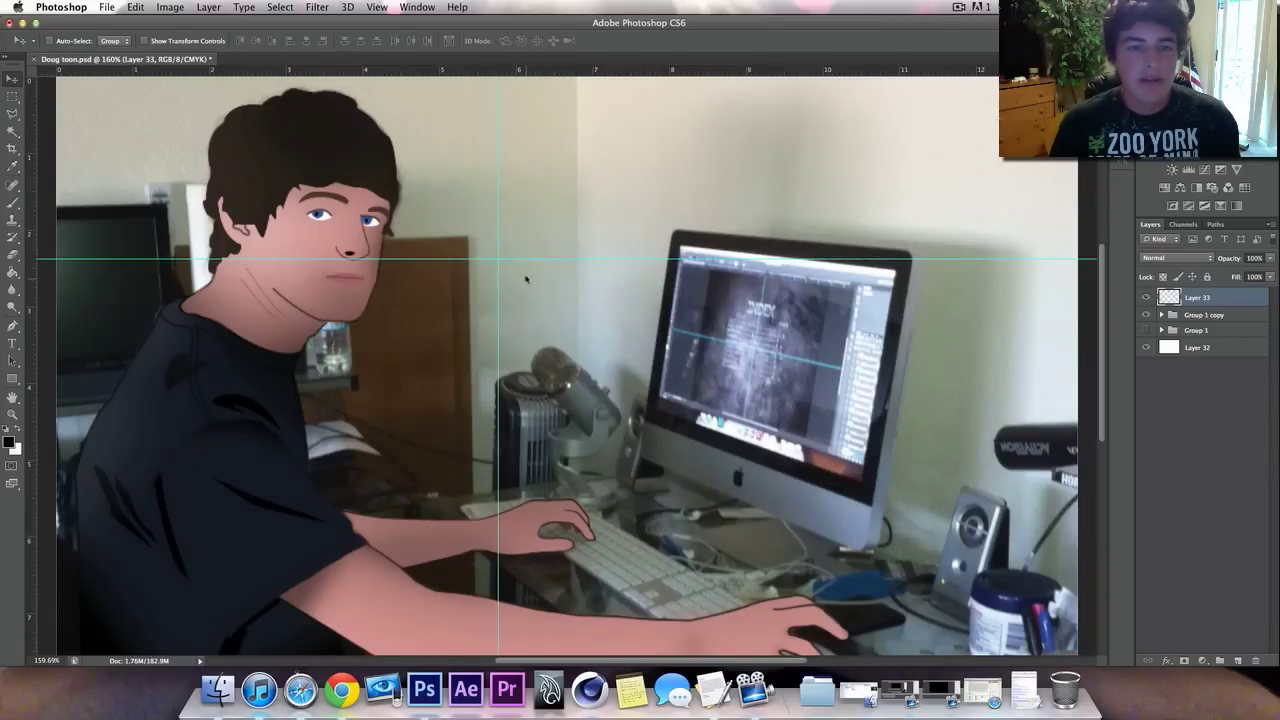
pyautogui.moveTo(36, 256); pyautogui.dragTo(392, 262)
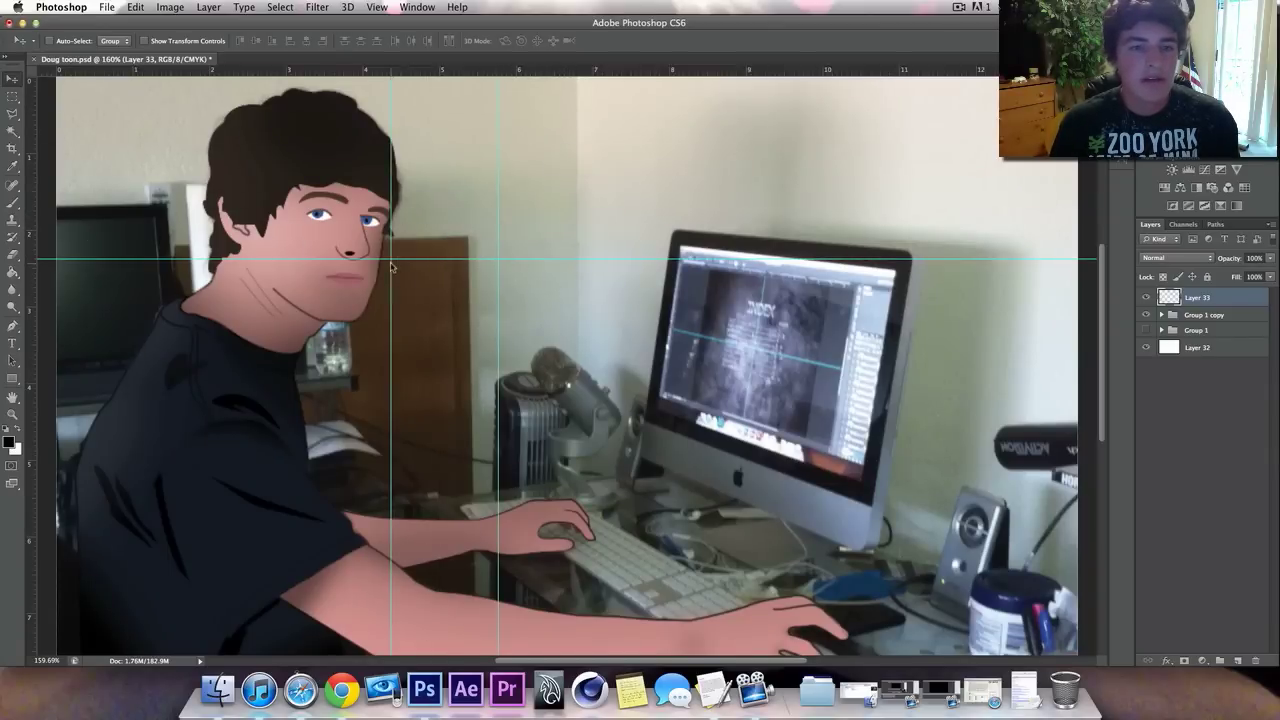
pyautogui.moveTo(422, 74); pyautogui.dragTo(471, 345)
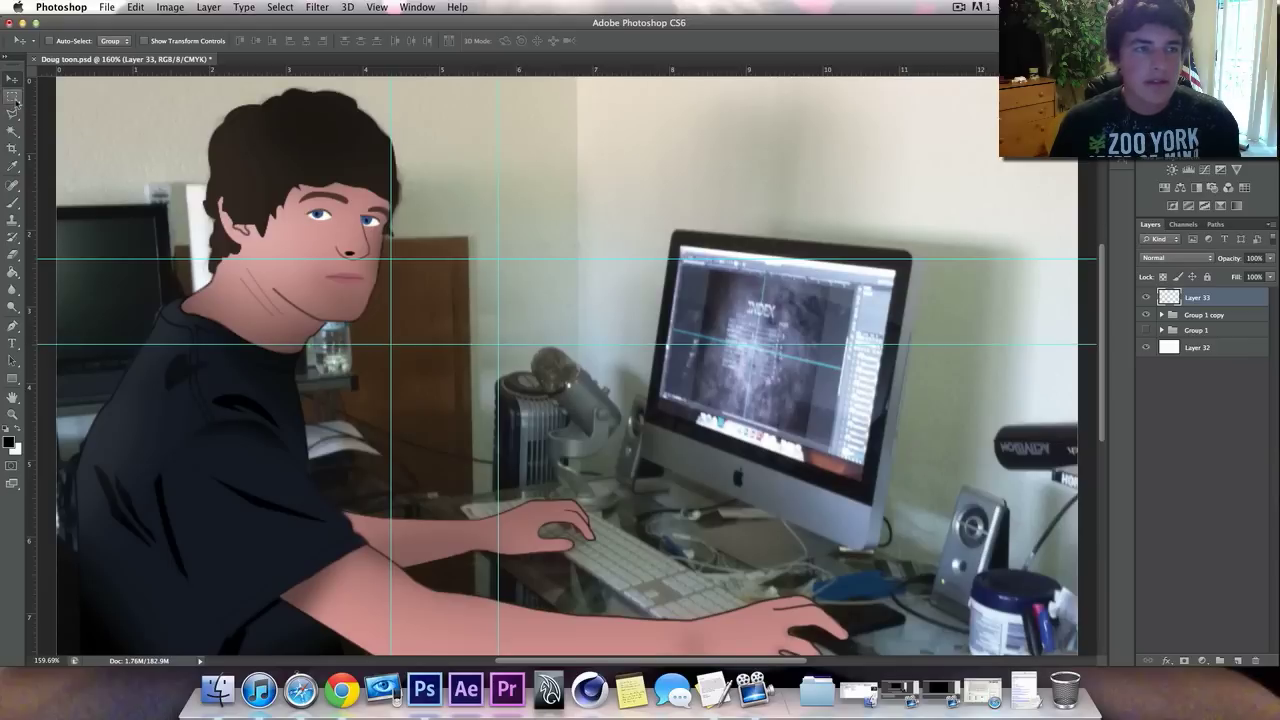
pyautogui.click(13, 96)
pyautogui.moveTo(393, 260); pyautogui.dragTo(500, 345)
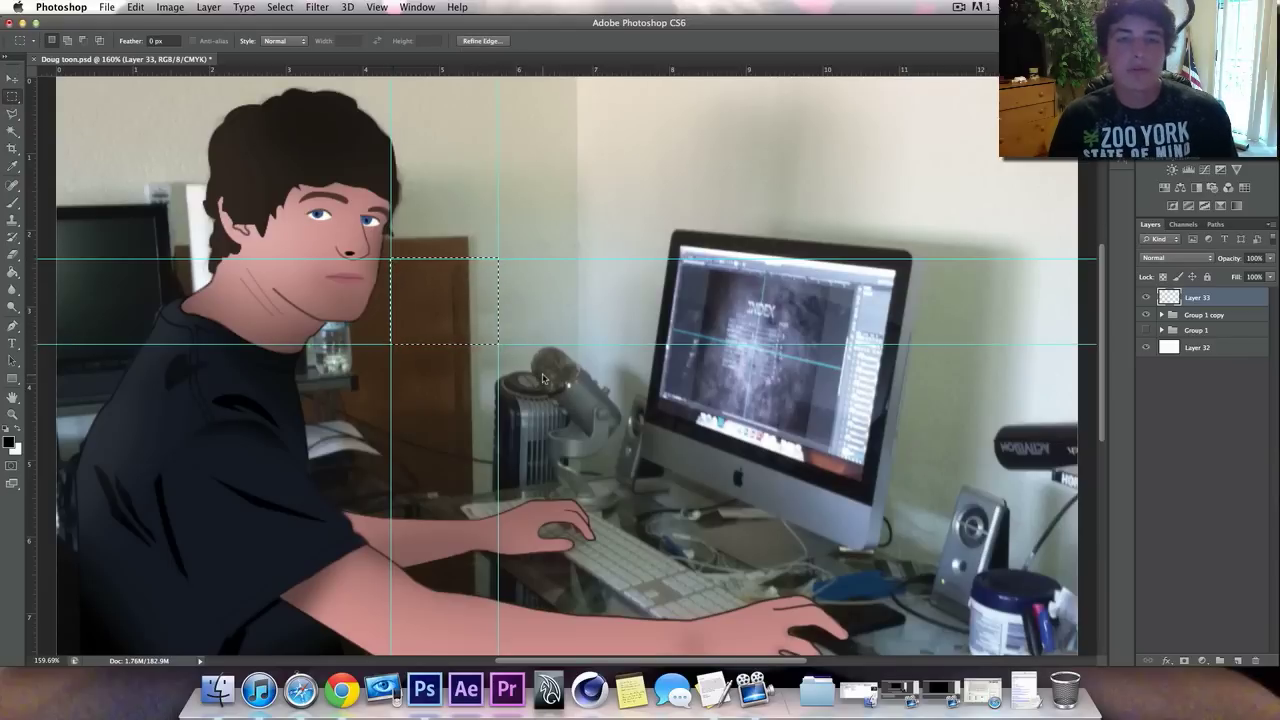